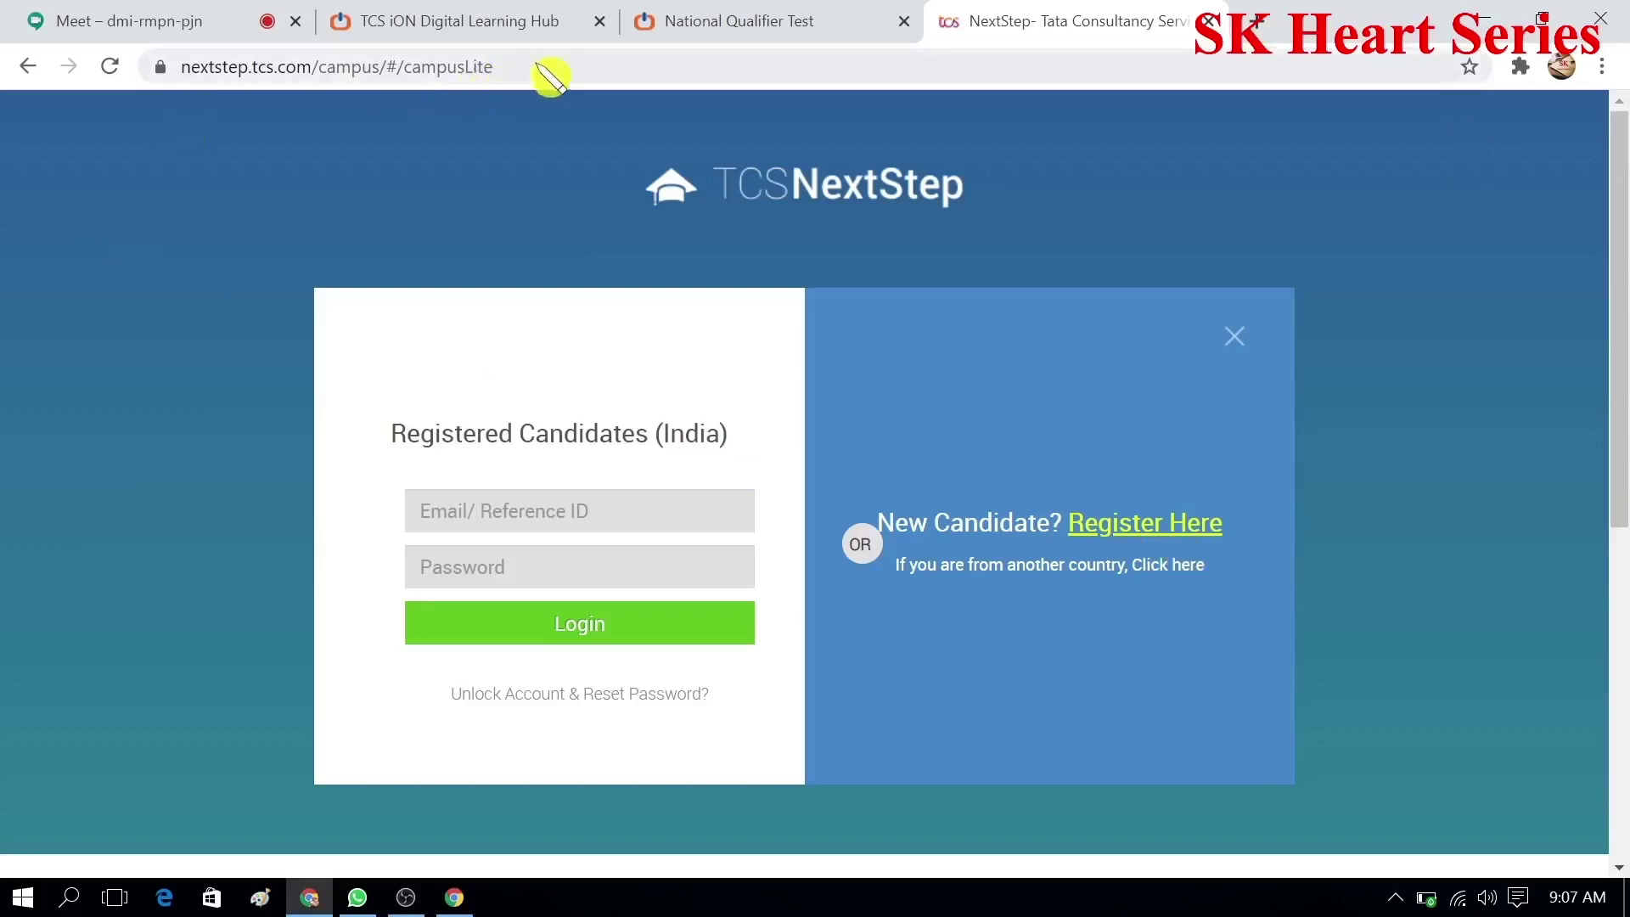
Step: From the login page, go to the 'Register Here' page for new candidates
left_click_drag(544, 68, 175, 102)
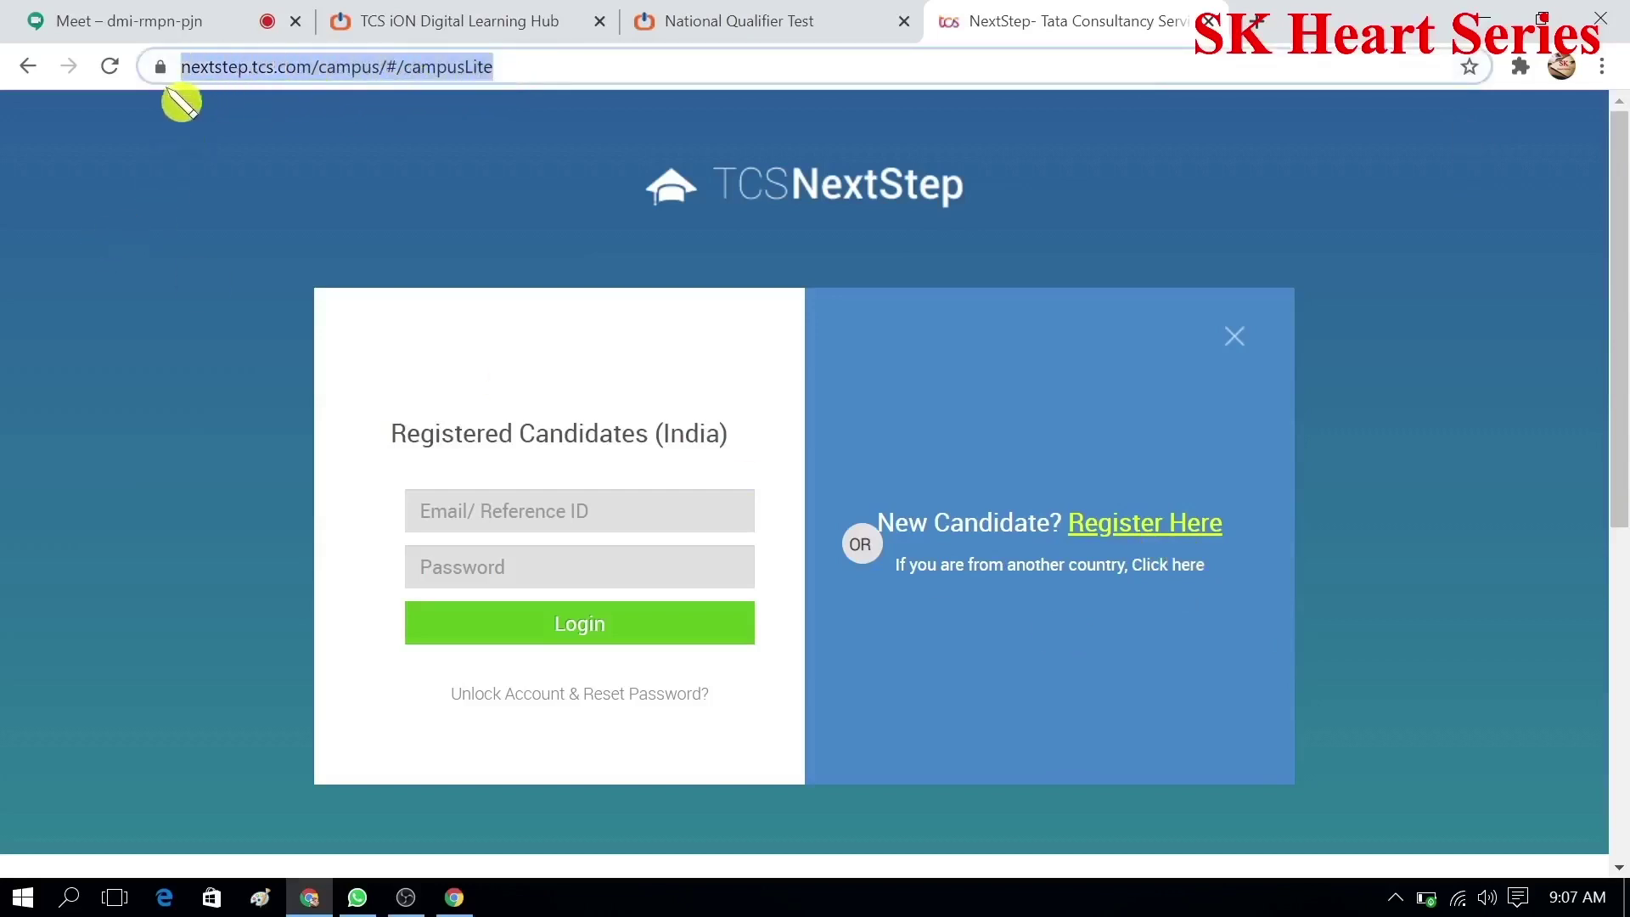
left_click(370, 178)
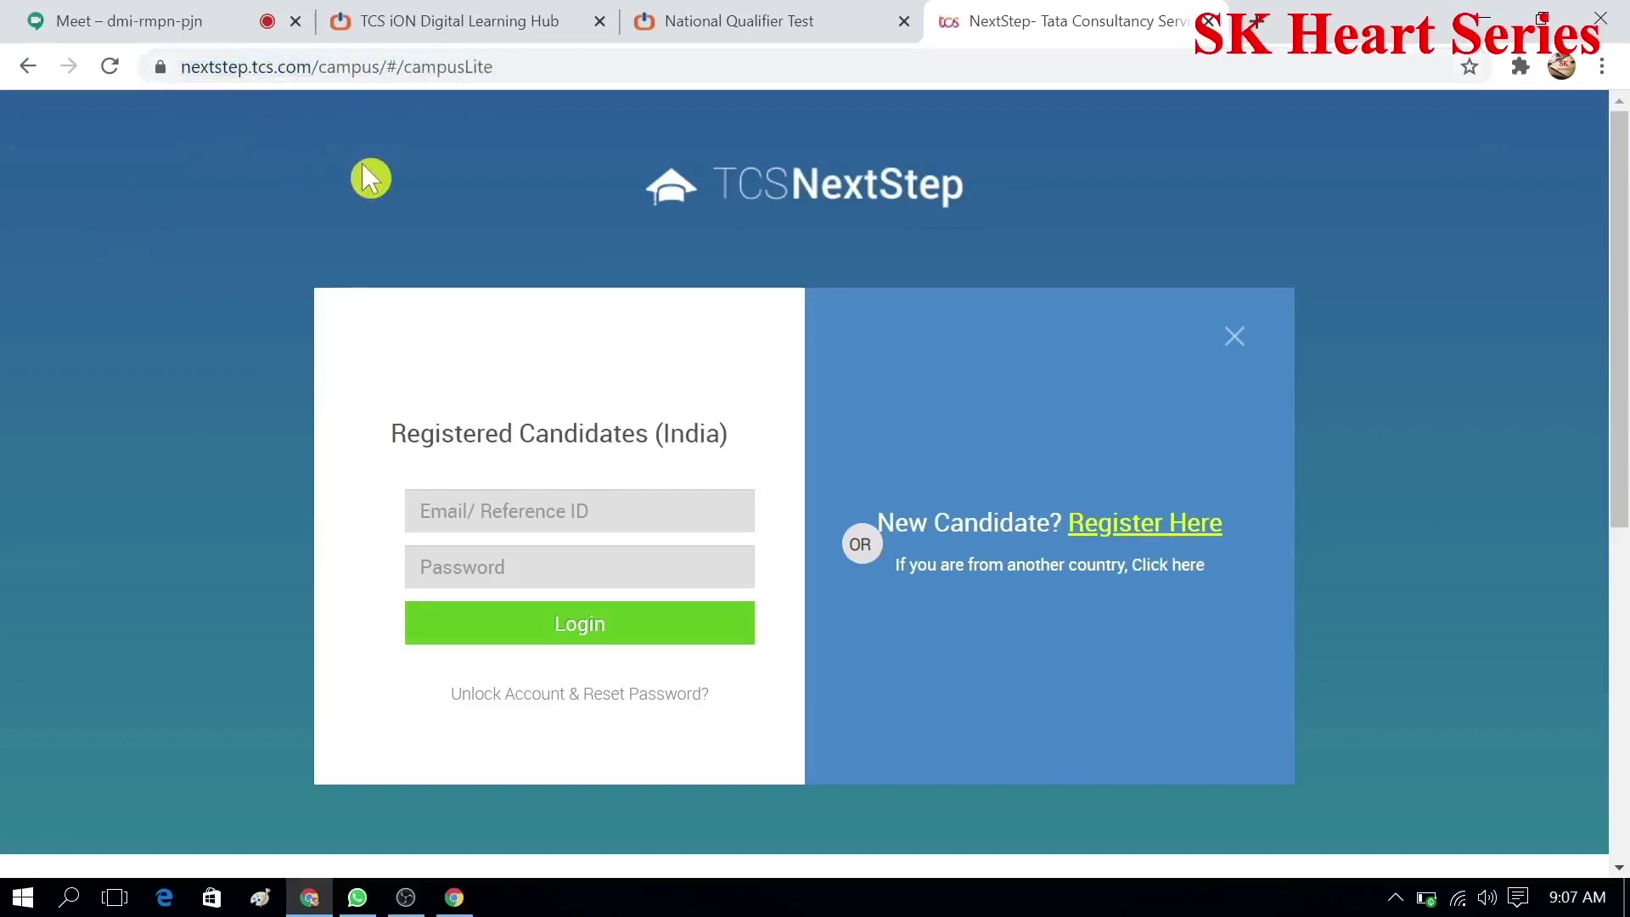
left_click(1168, 537)
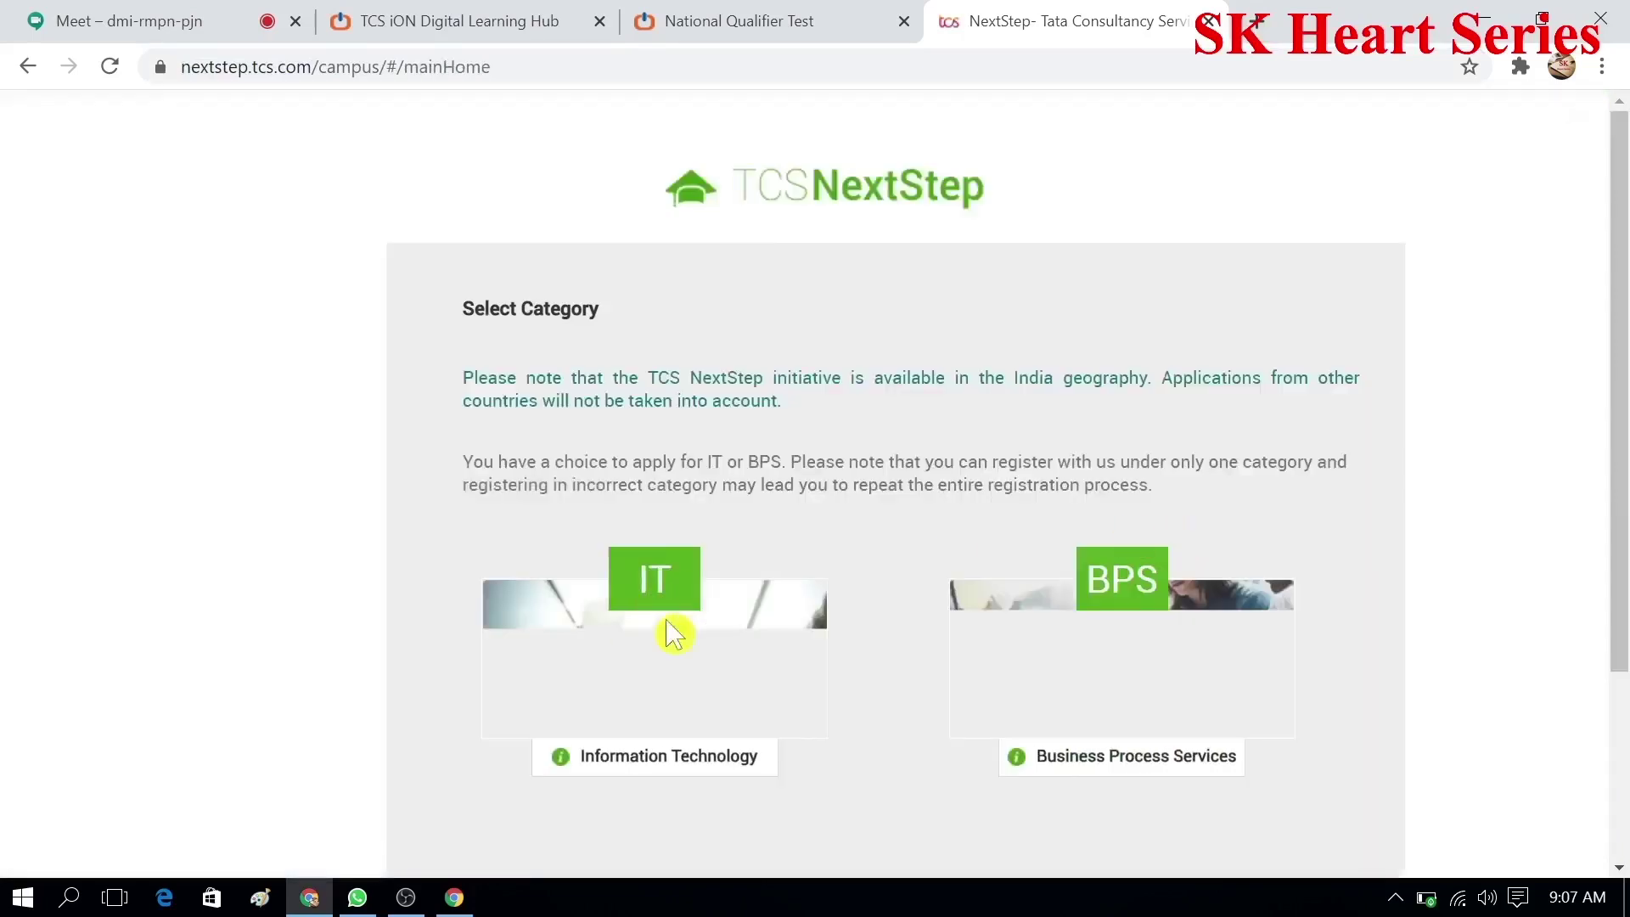
Step: Choose the IT category and set the title to Mr
scroll(675, 628, "down", 3)
scroll(675, 628, "up", 3)
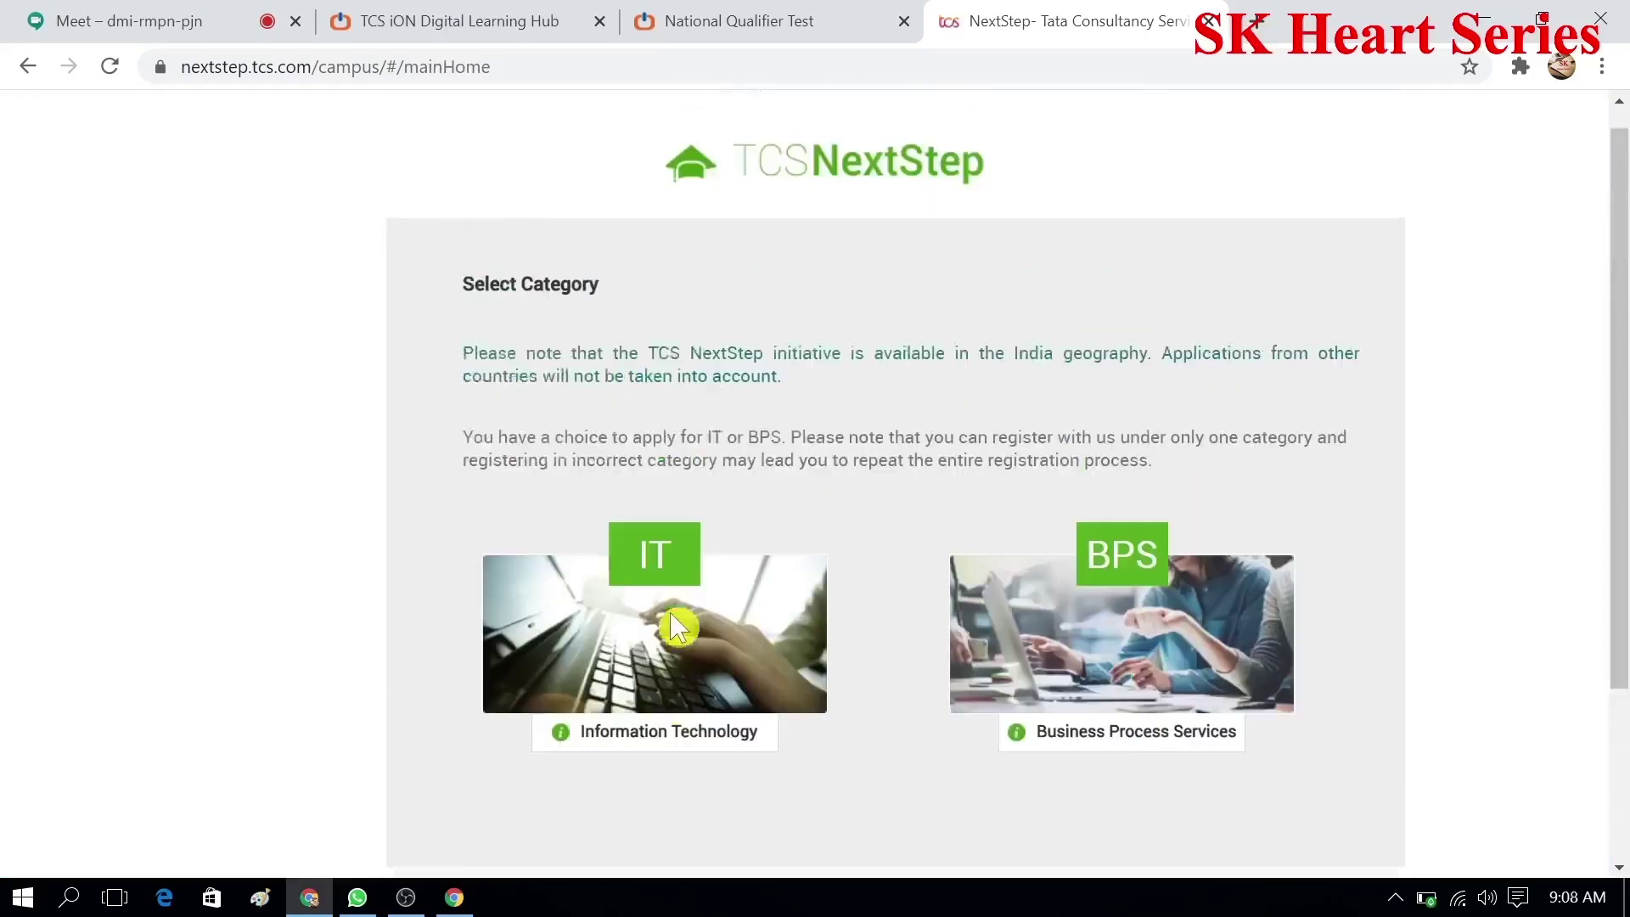
left_click(675, 586)
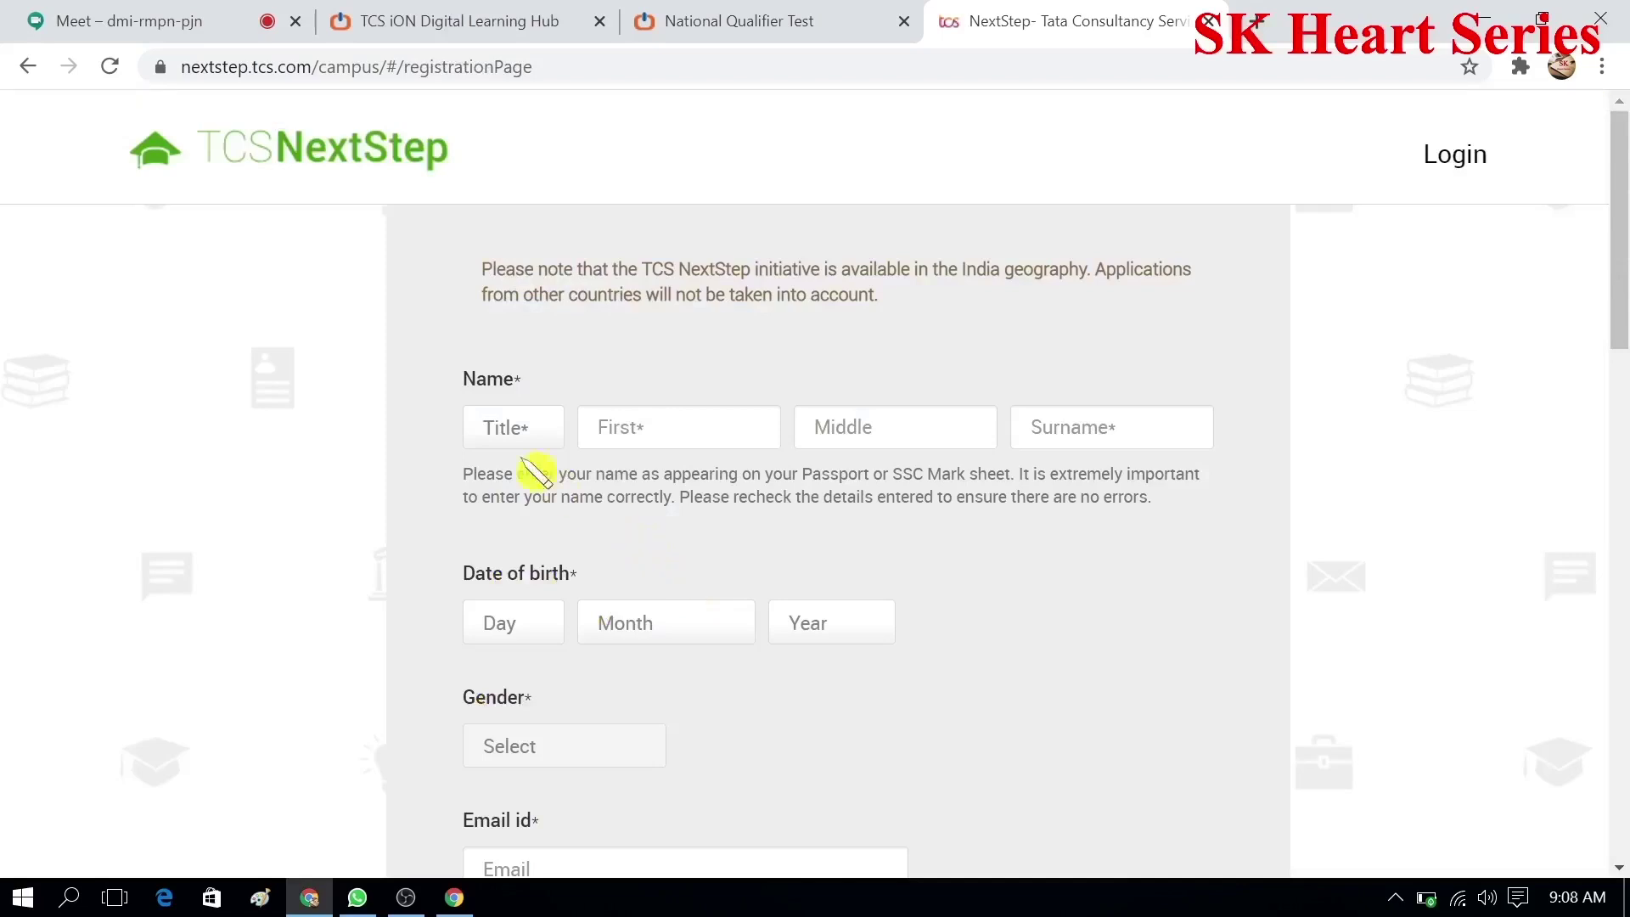
left_click(521, 438)
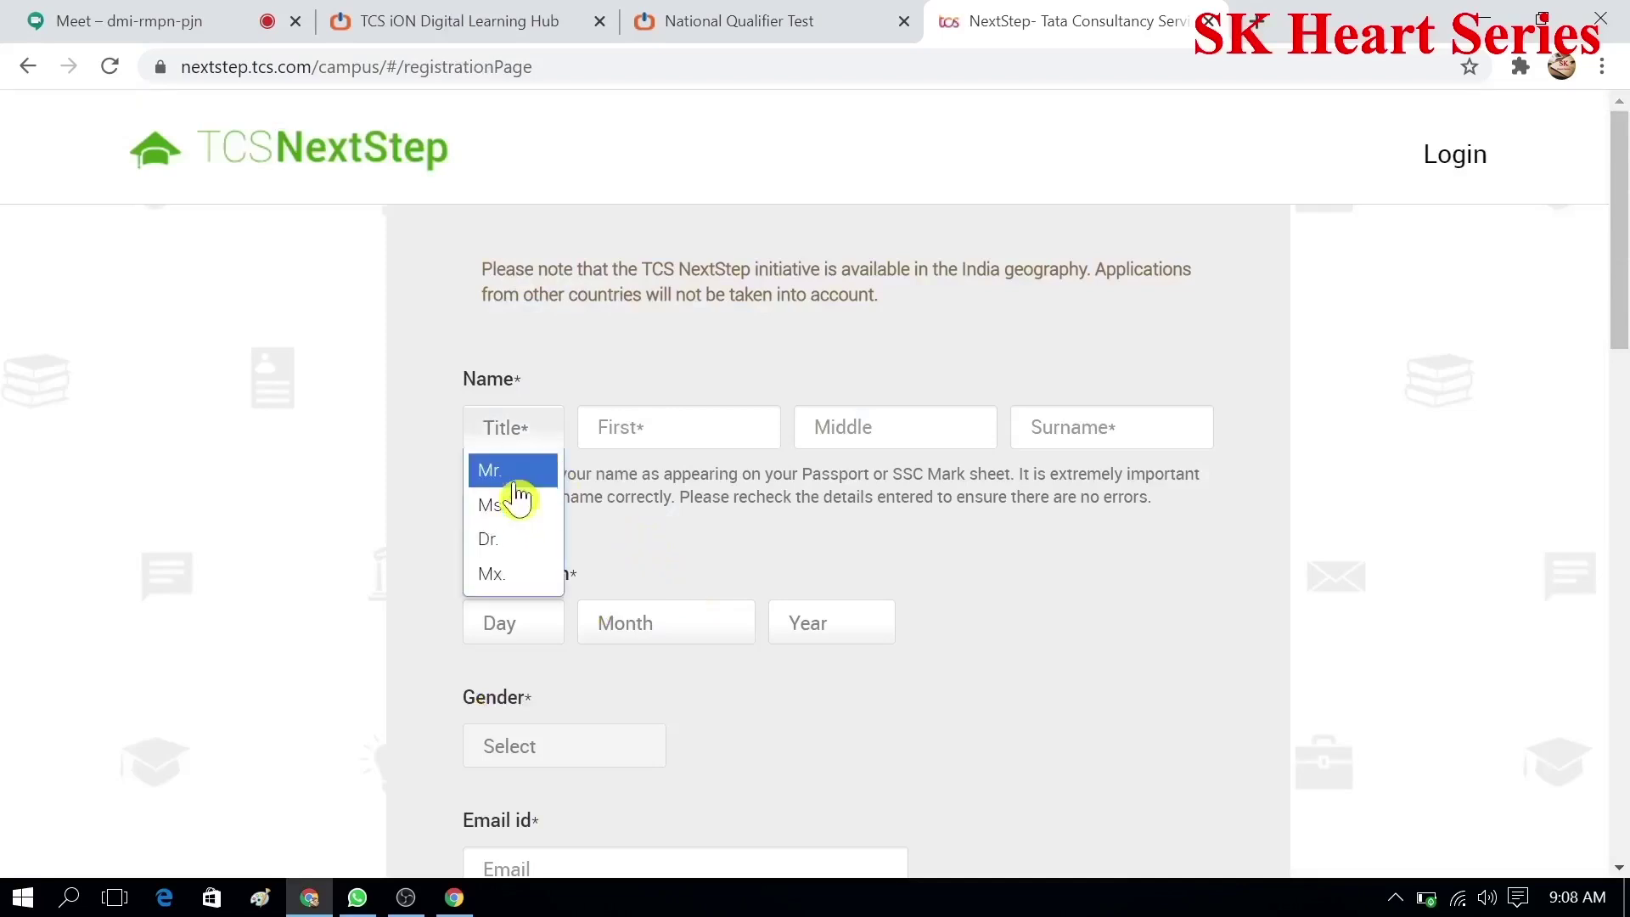
left_click(515, 476)
Step: Fill in the candidate's name, date of birth, gender Male and e-mail address
left_click(736, 439)
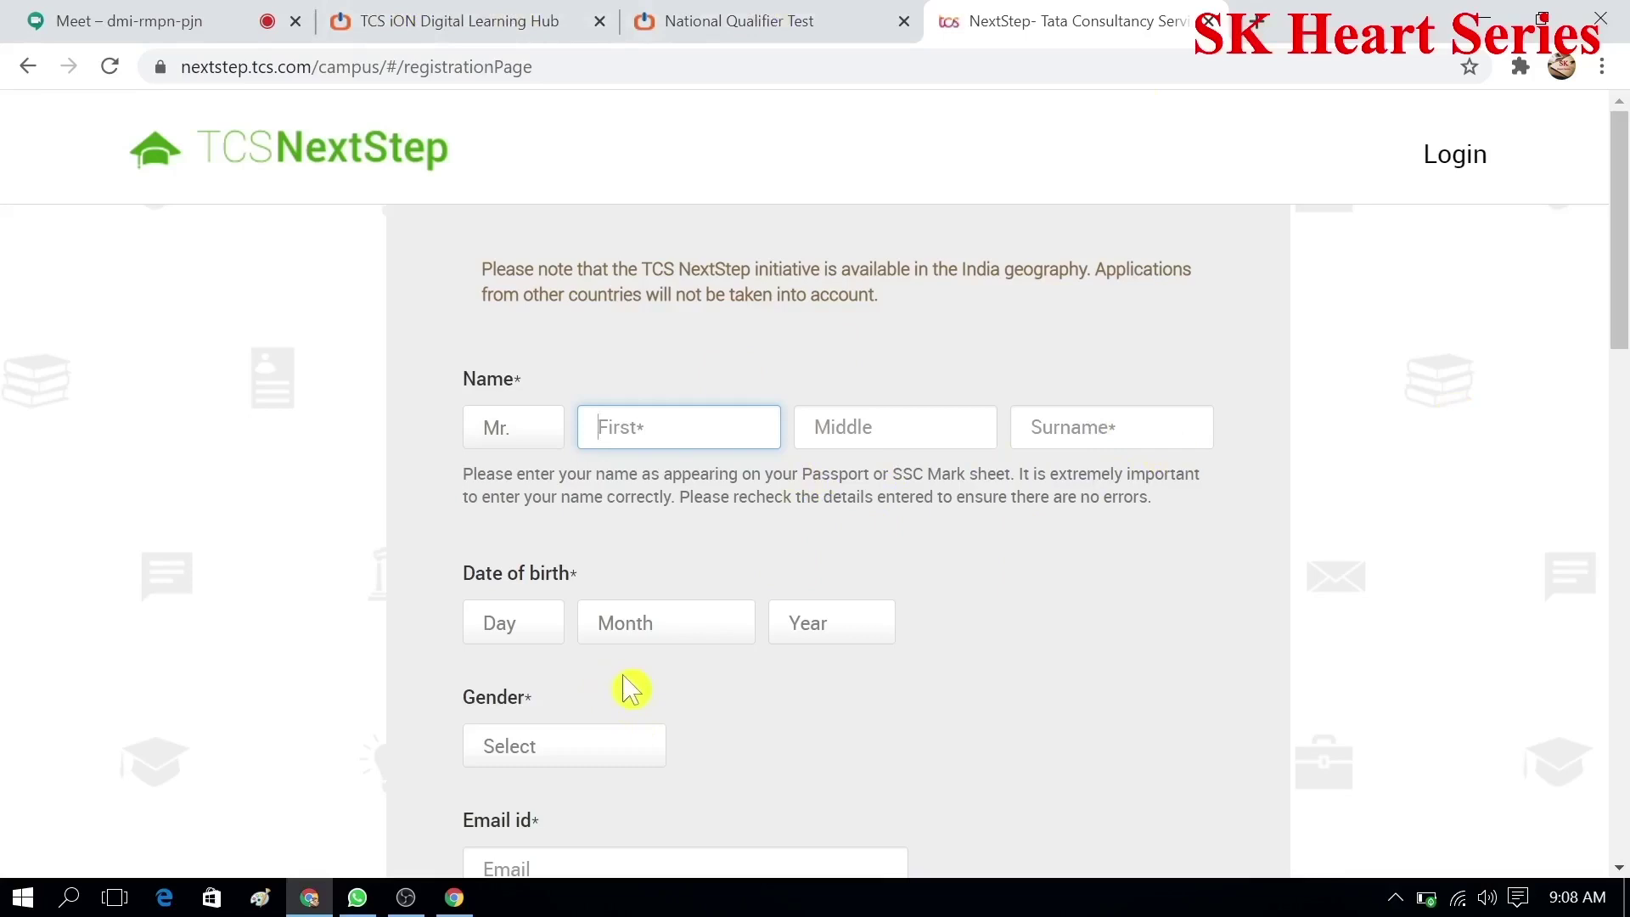
scroll(630, 687, "down", 3)
scroll(630, 688, "down", 3)
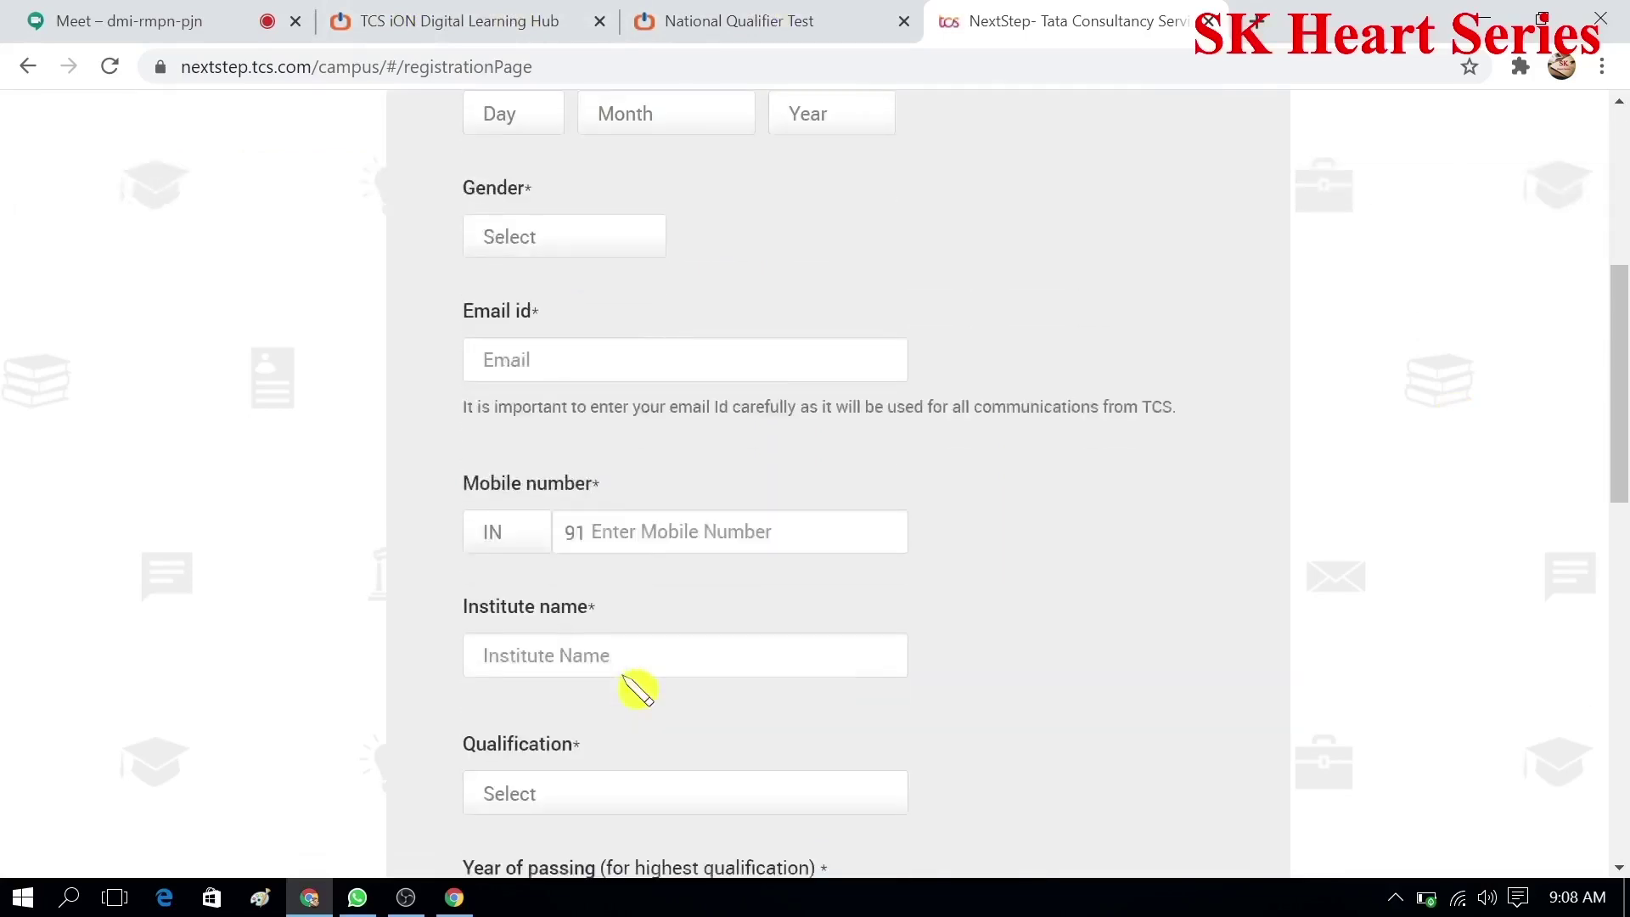
scroll(626, 685, "down", 3)
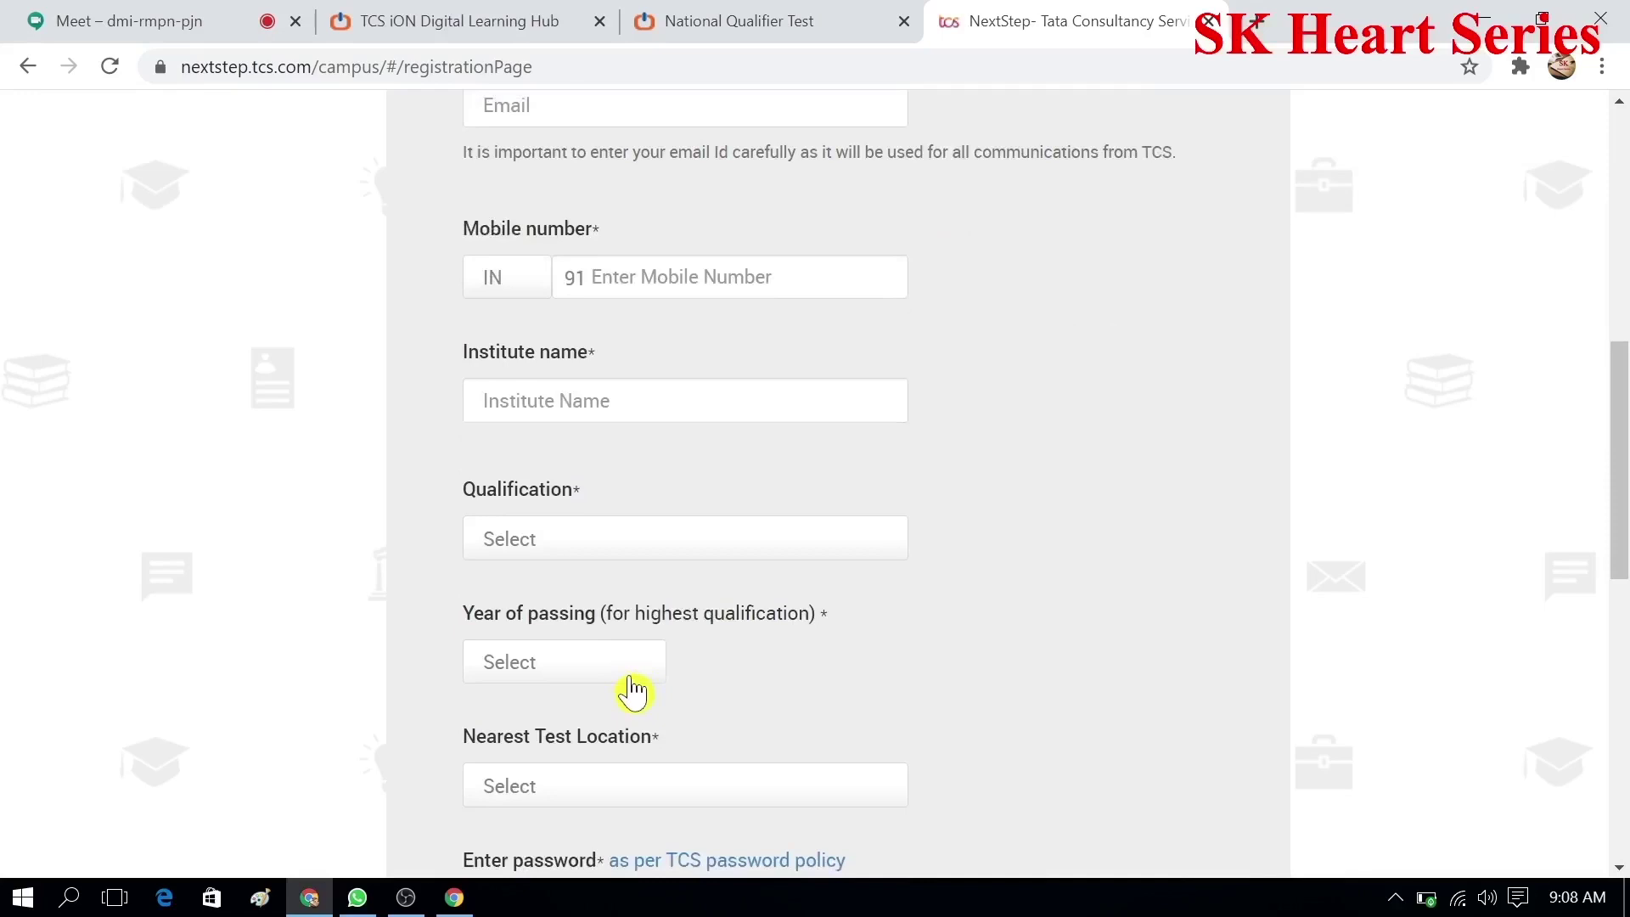
scroll(633, 690, "down", 3)
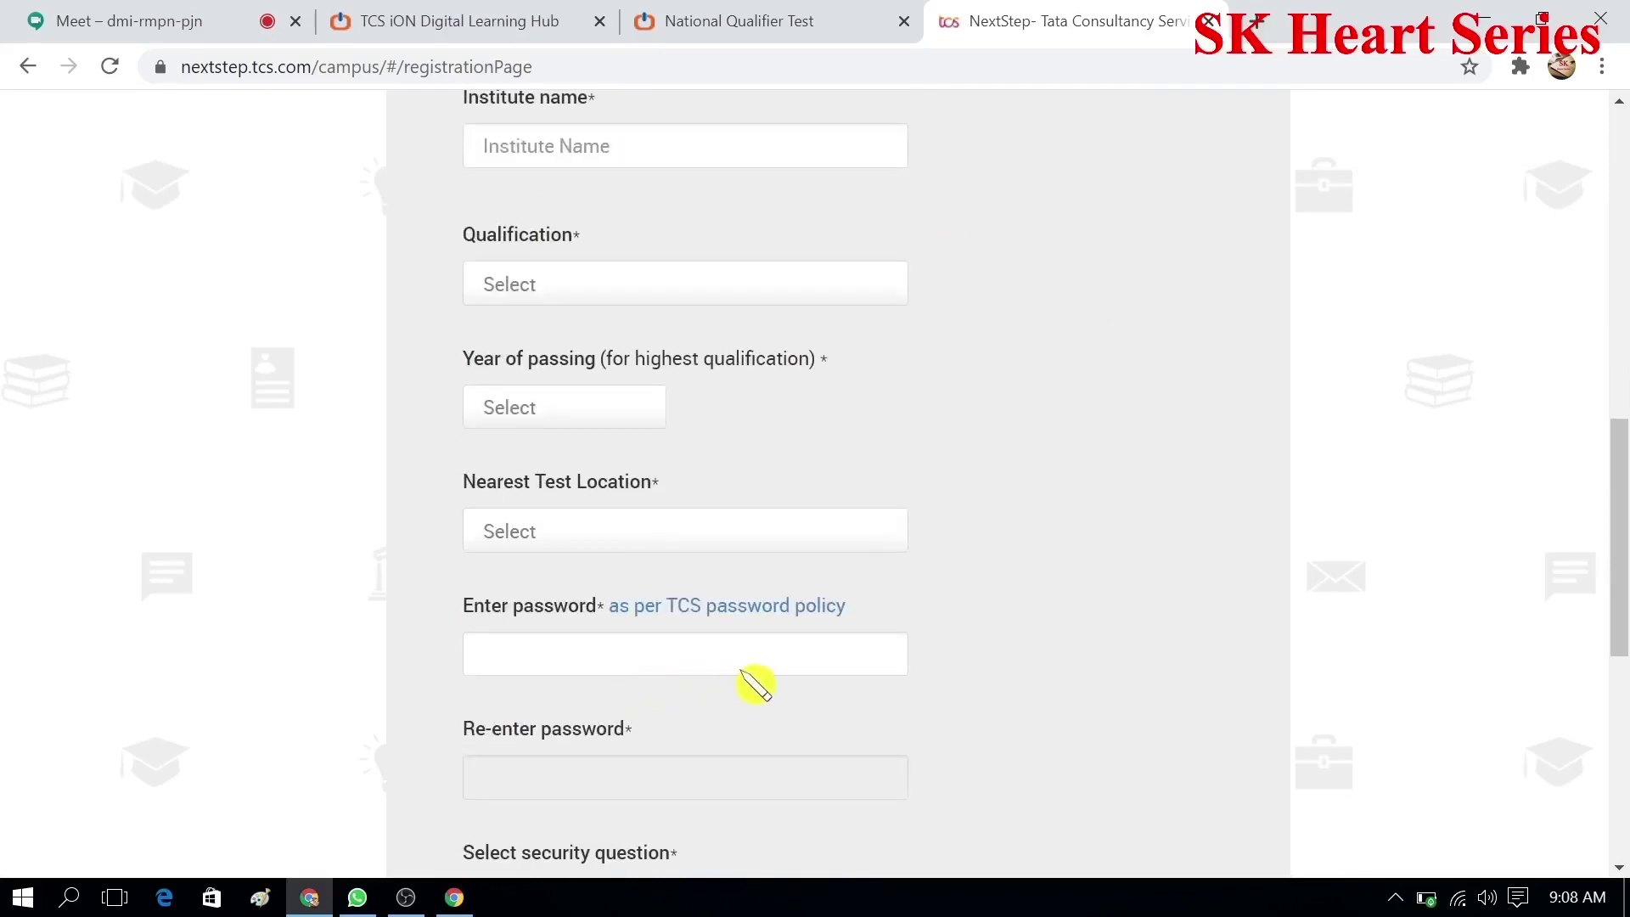
scroll(755, 683, "down", 6)
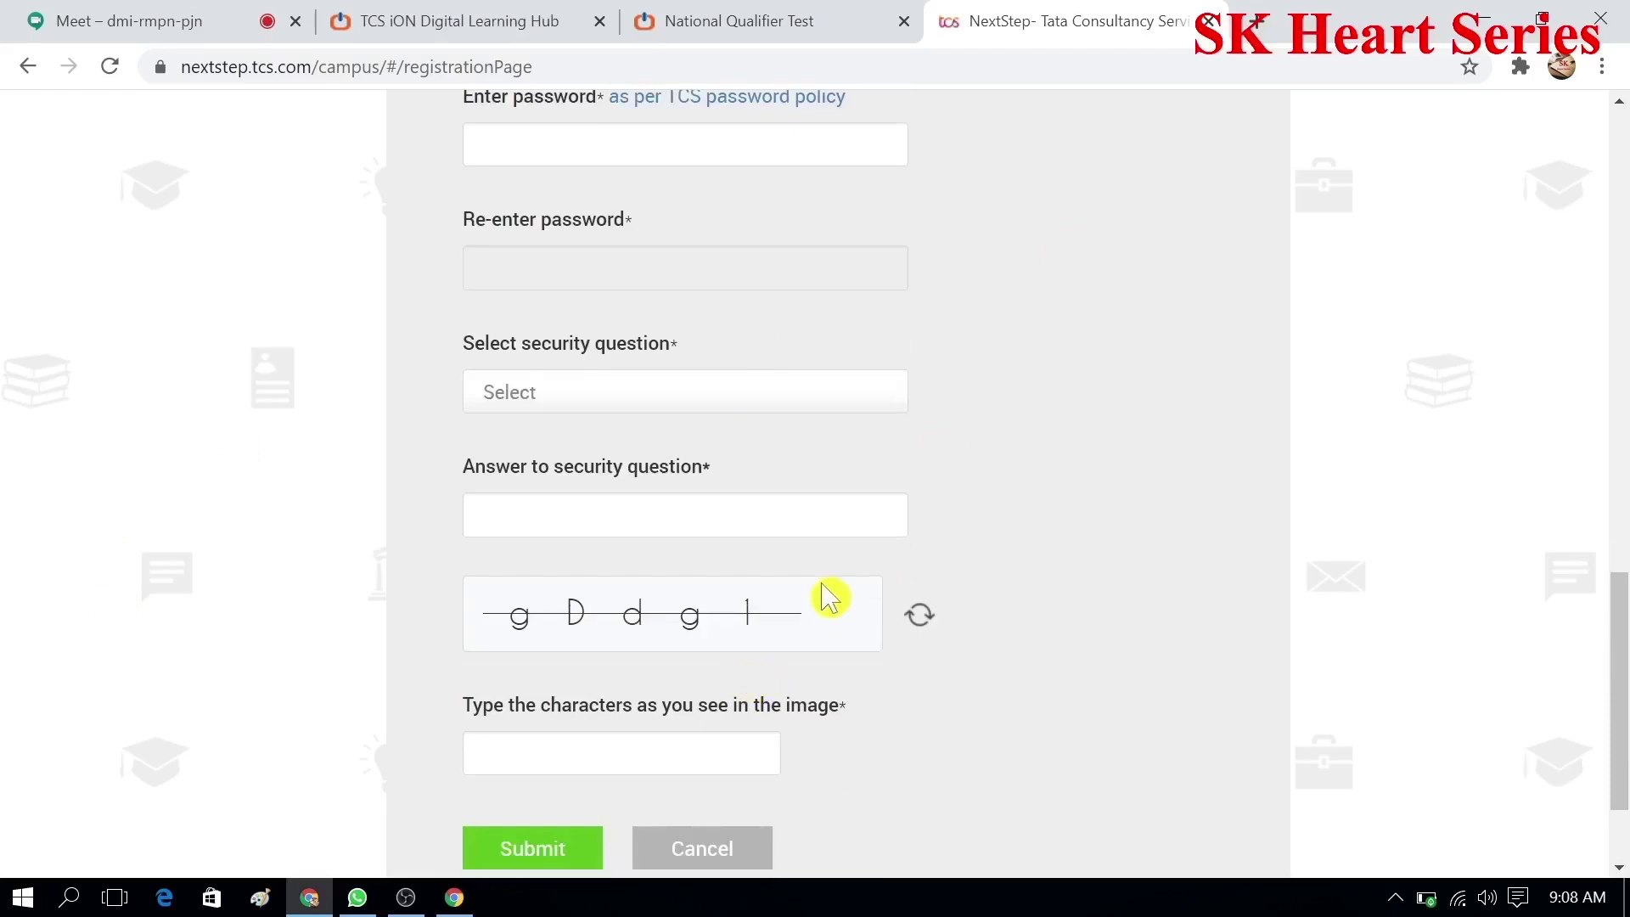
scroll(830, 598, "down", 2)
scroll(829, 598, "up", 15)
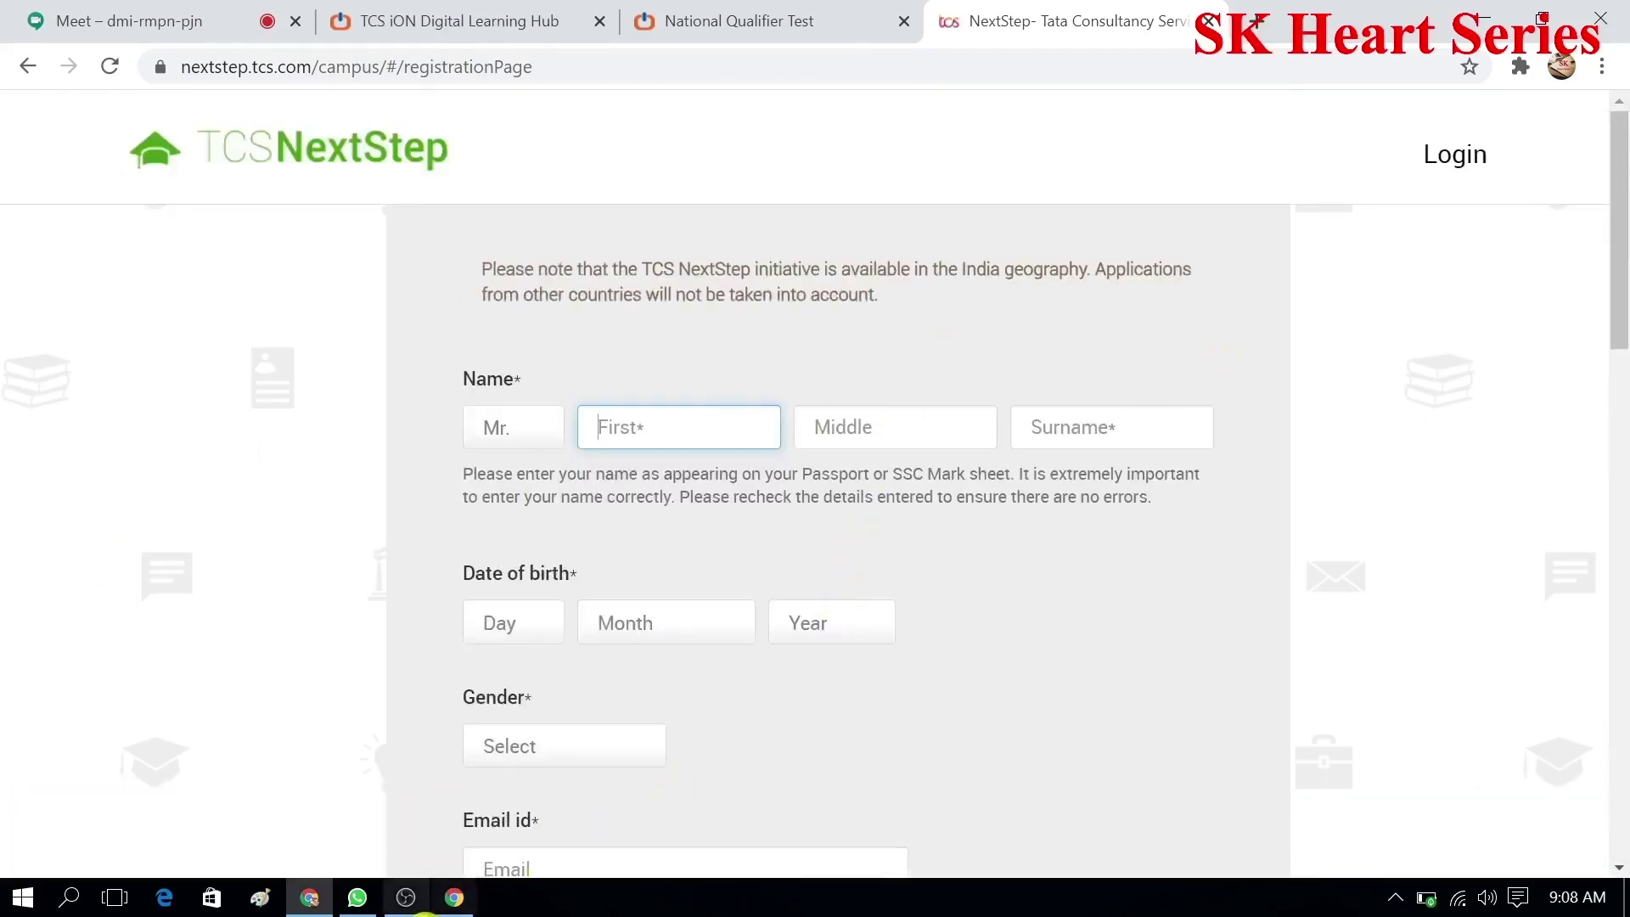
Step: Pause the screen recording and return to the registration form
left_click(406, 898)
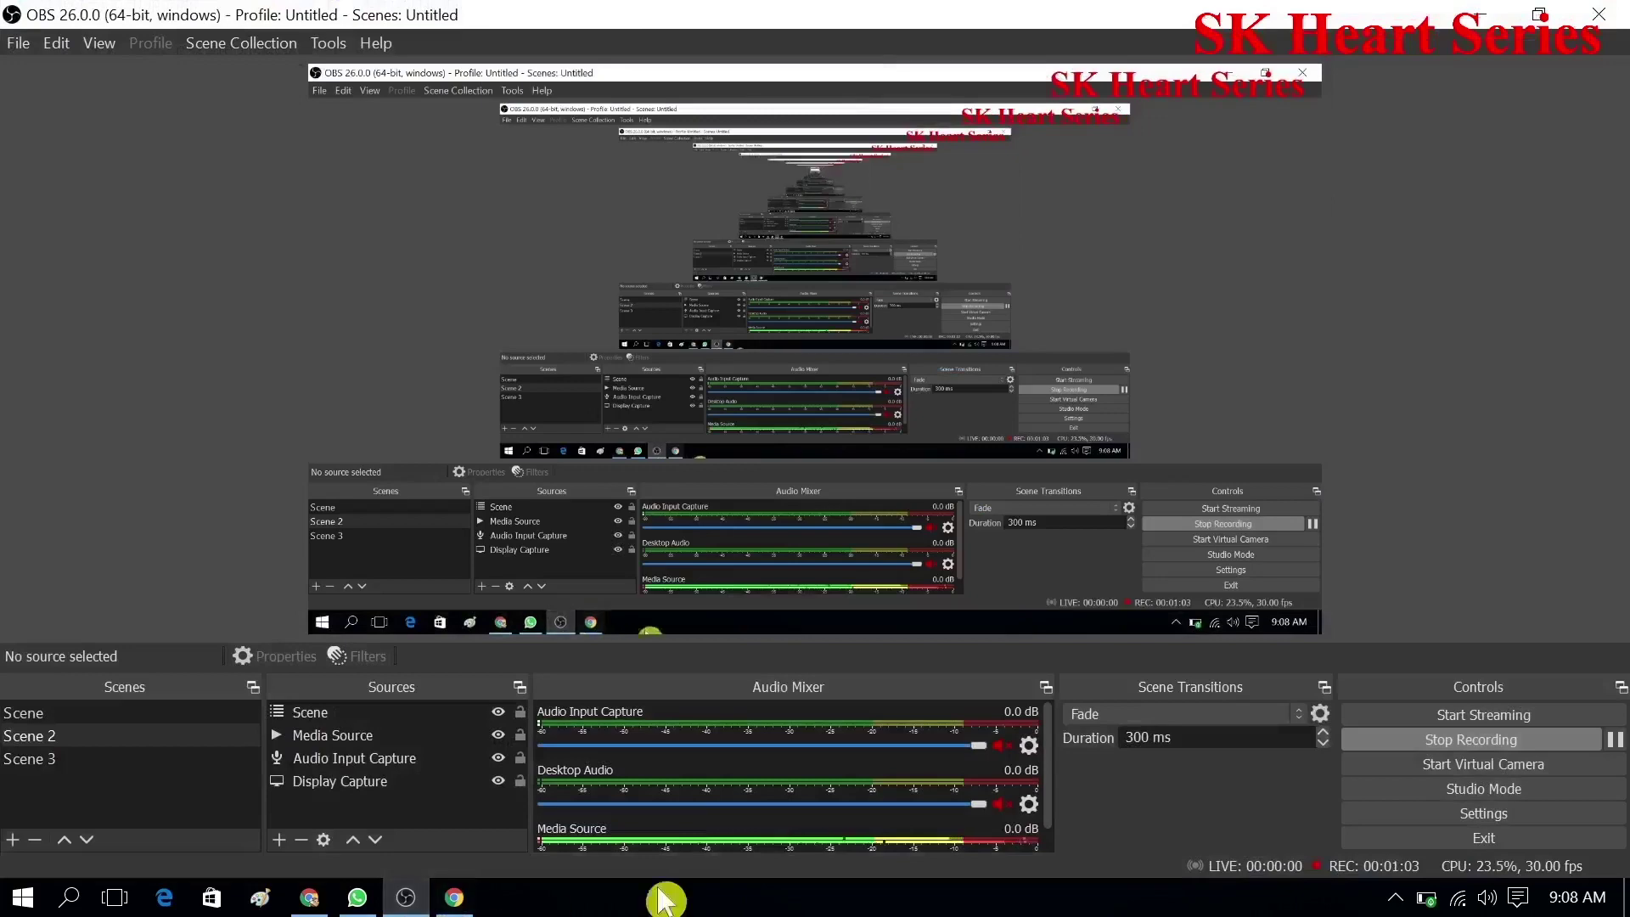
left_click(1615, 739)
left_click(1615, 739)
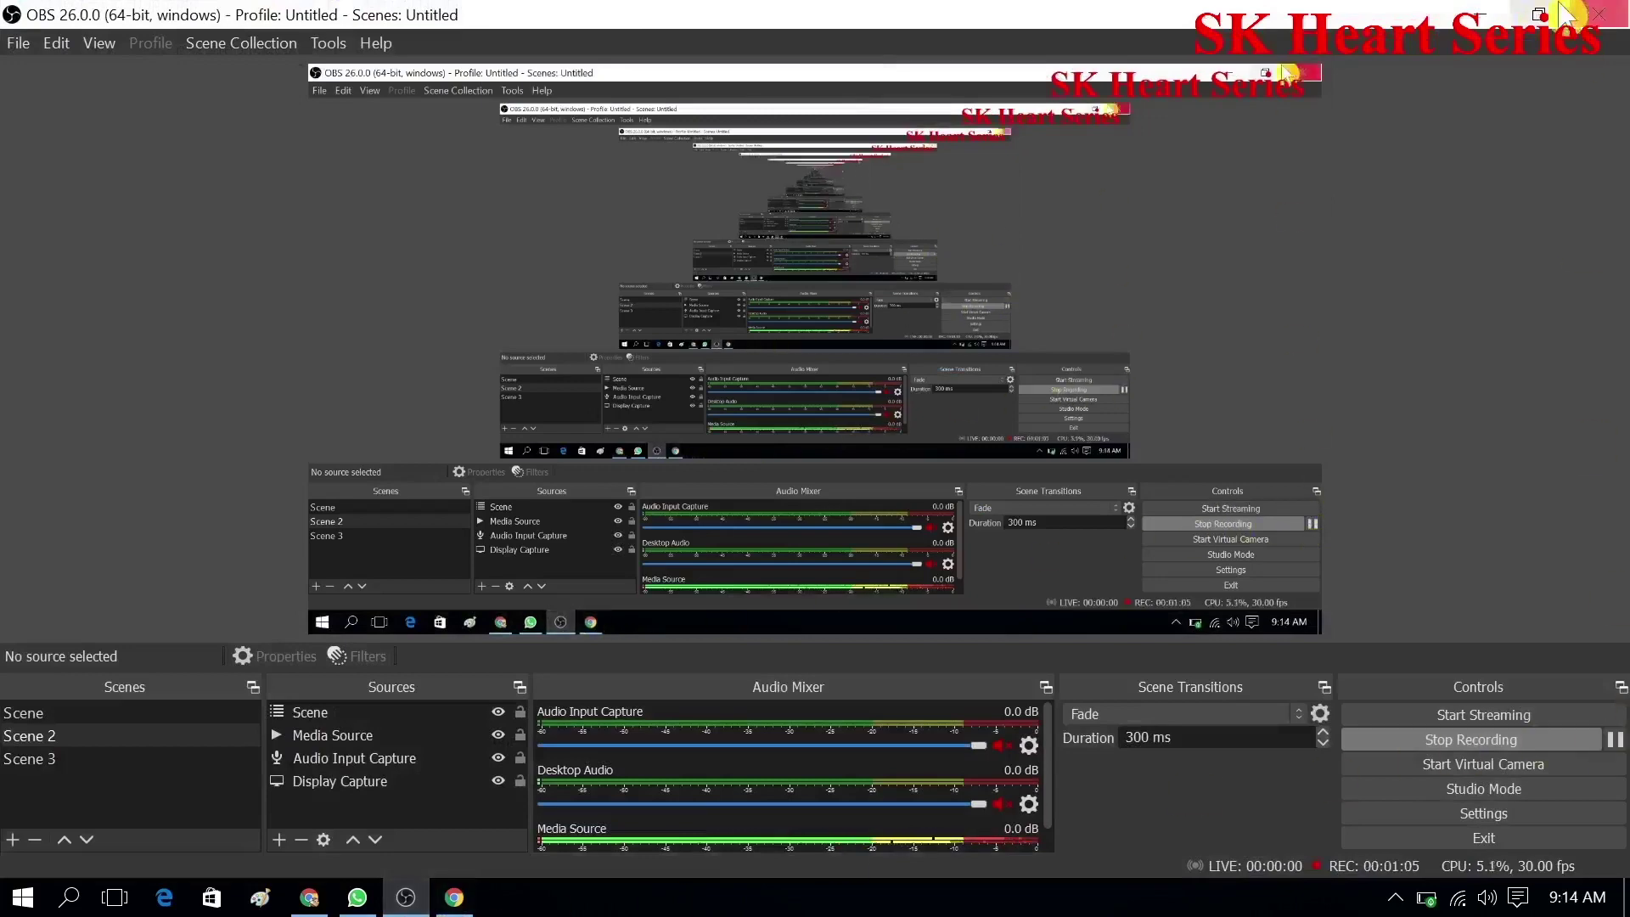
left_click(1481, 15)
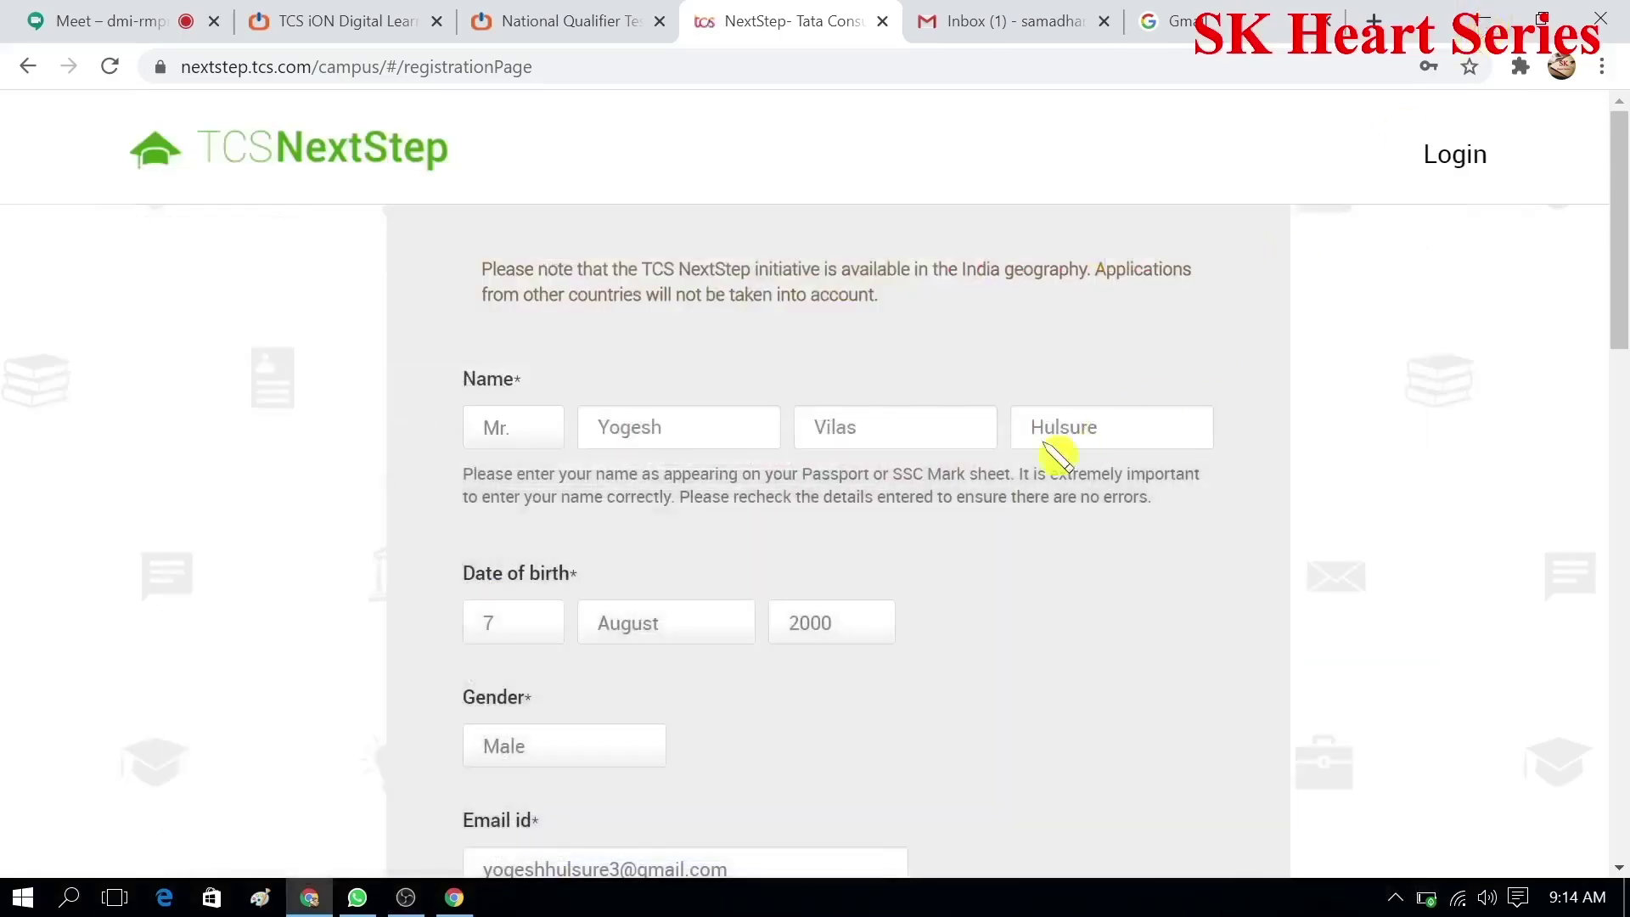
Step: Submit the form with passing year 2022, test location NANDED, password, security answer and captcha filled in
scroll(1038, 469, "down", 6)
scroll(1038, 469, "down", 9)
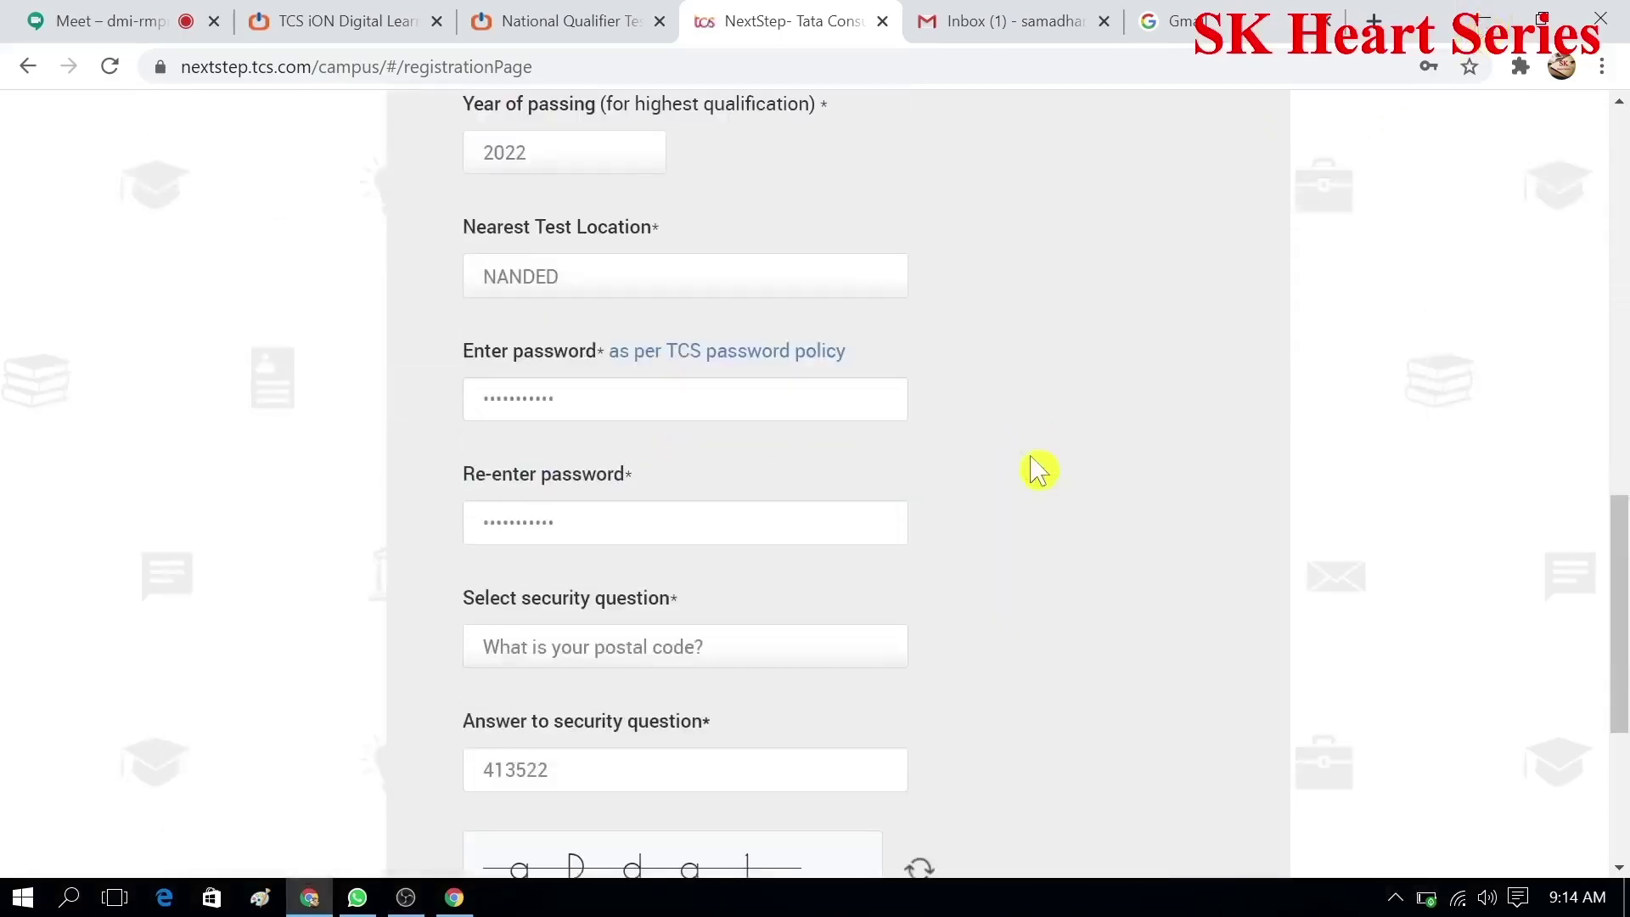
scroll(1043, 470, "down", 3)
scroll(1045, 470, "down", 2)
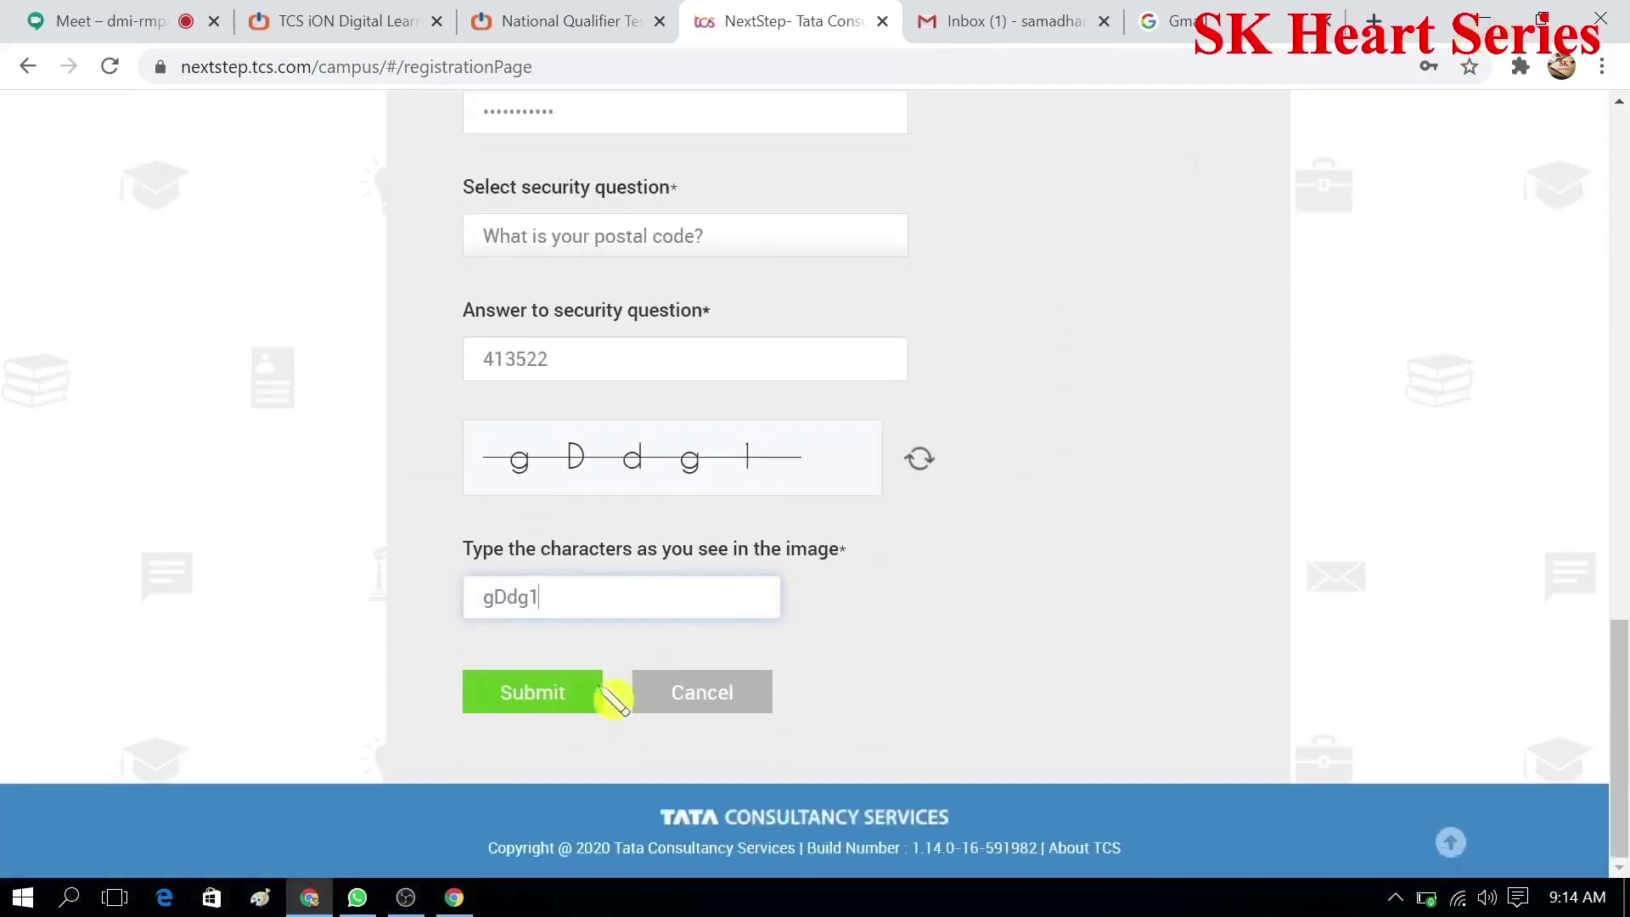
left_click(561, 692)
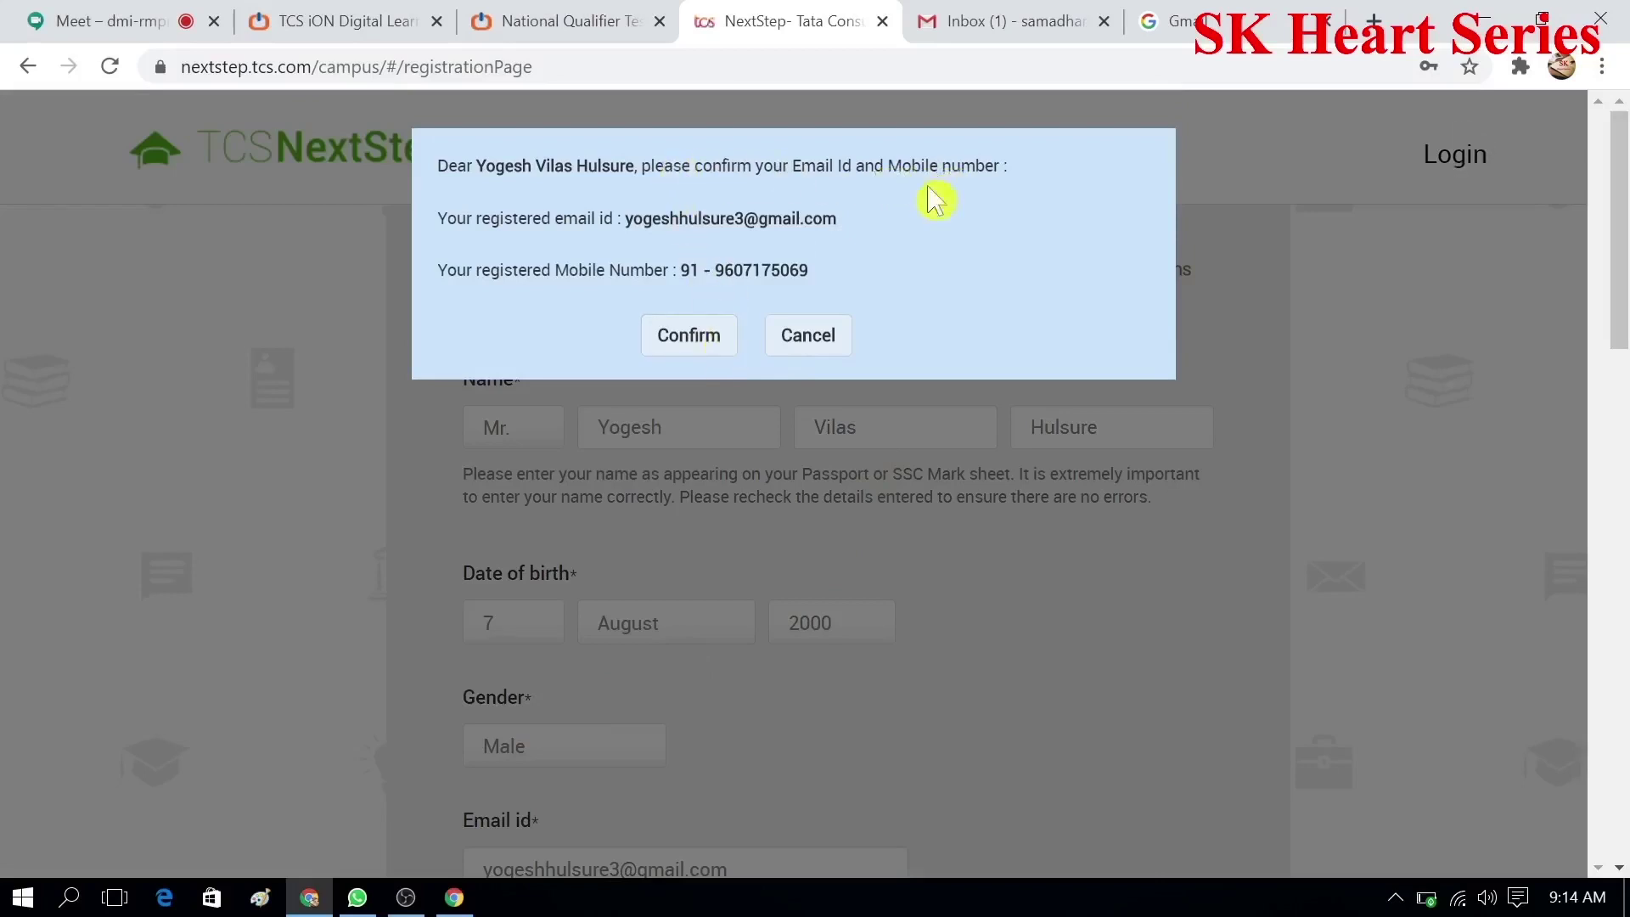
Step: Confirm the e-mail and mobile, pass the reference ID page, and sign in with the account password
left_click(683, 342)
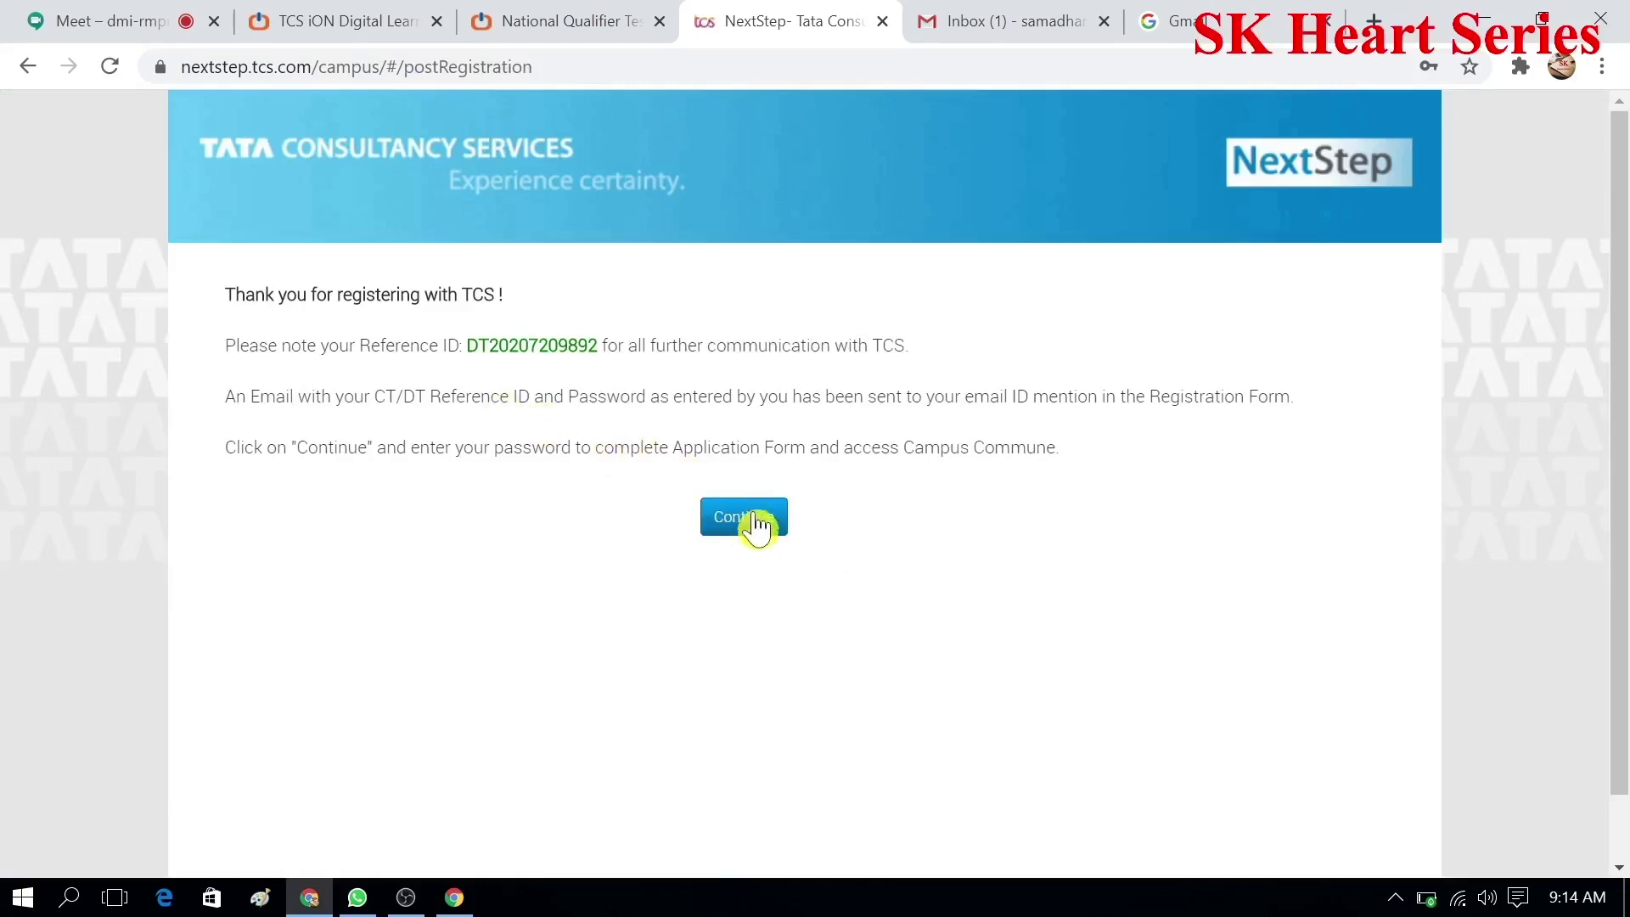
left_click(753, 521)
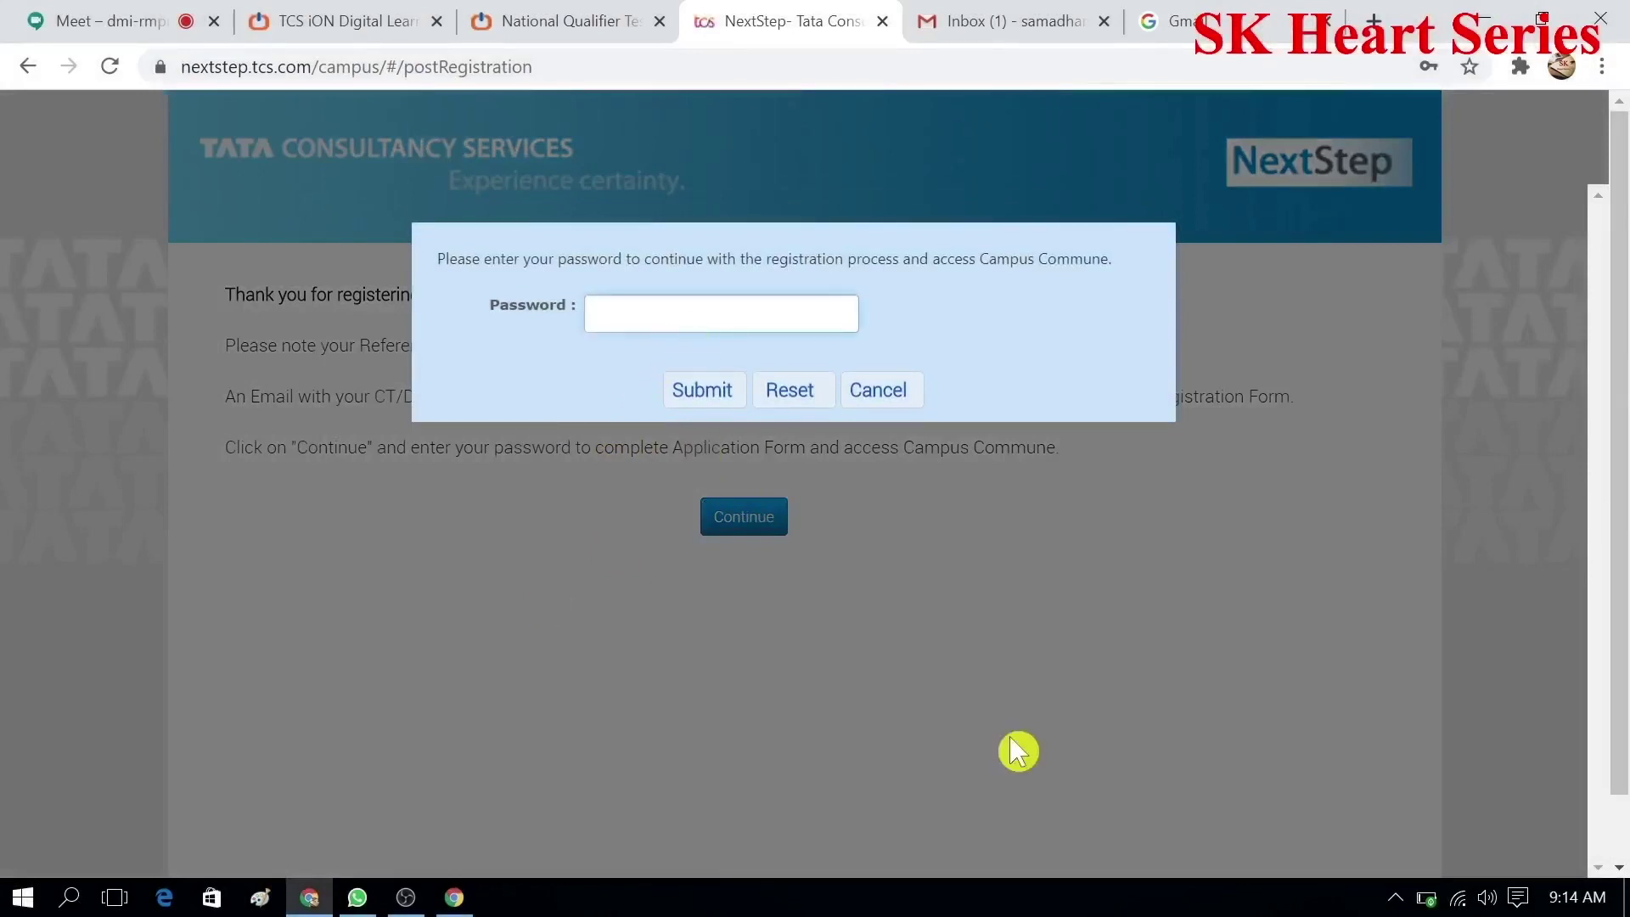
type("***********")
left_click(711, 395)
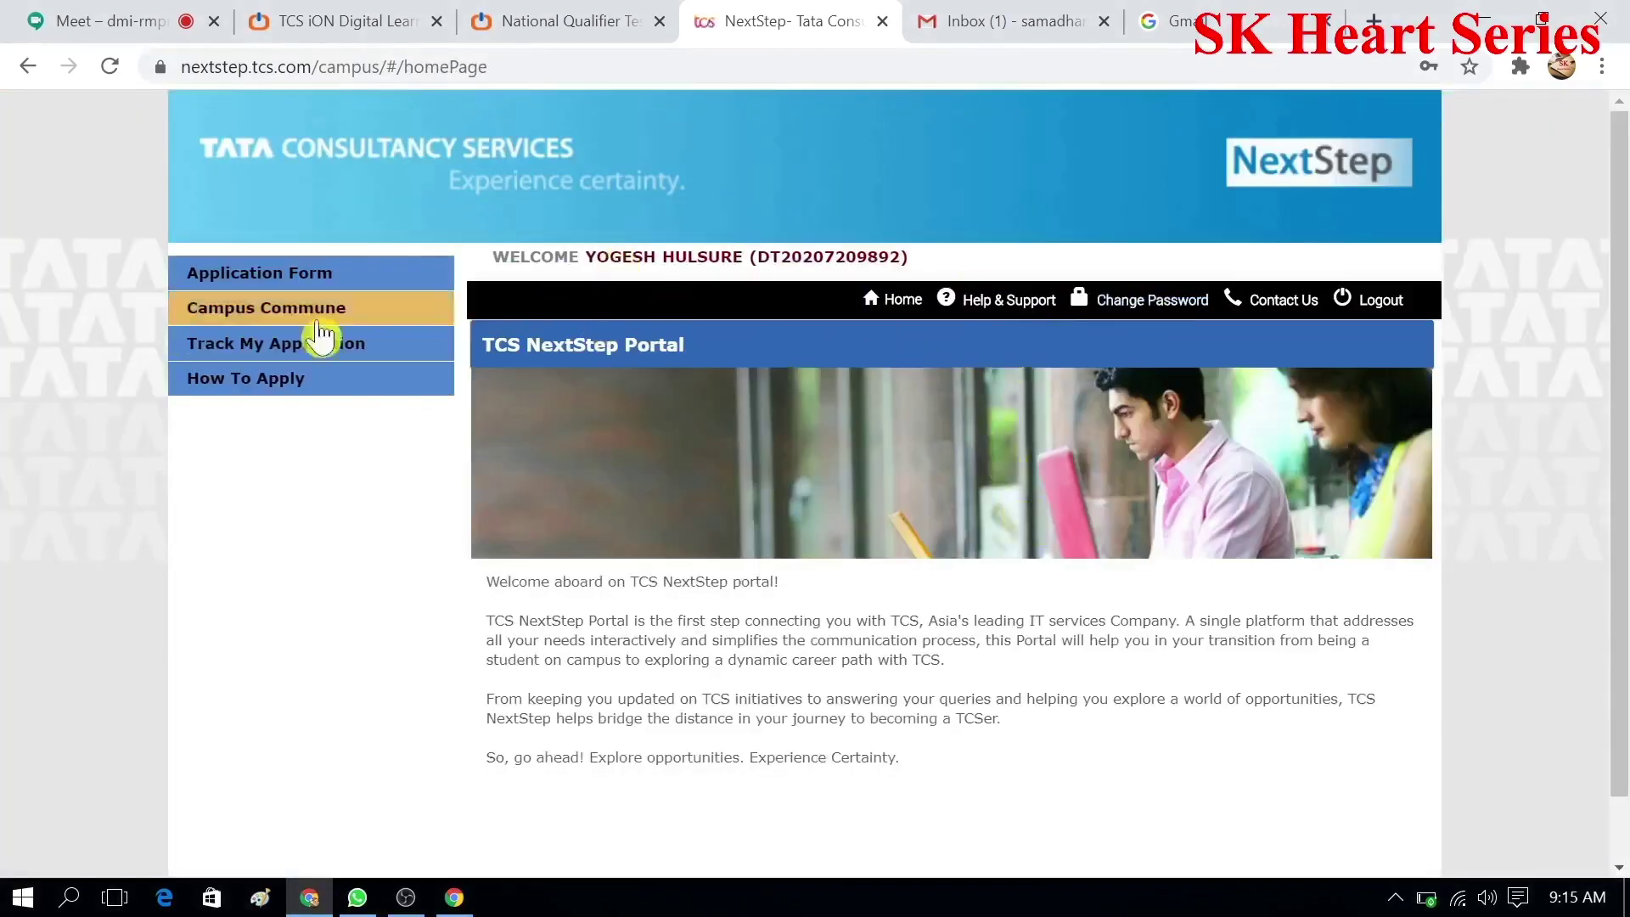
Step: Go from the portal home page to the Application Form's Personal Details tab
left_click(872, 316)
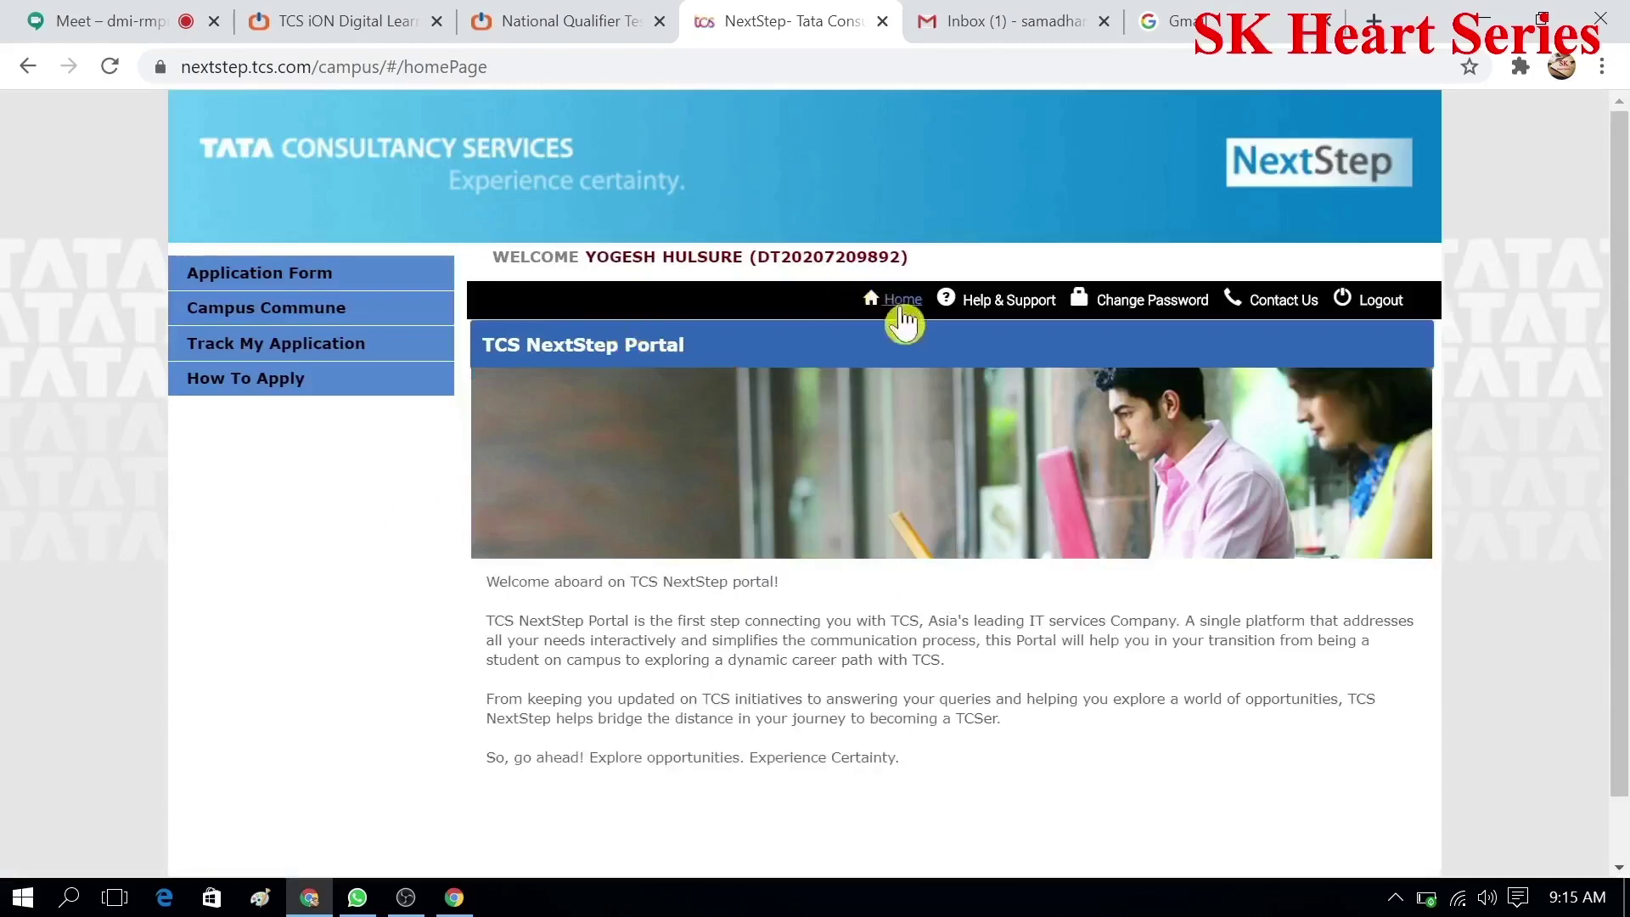
left_click(321, 283)
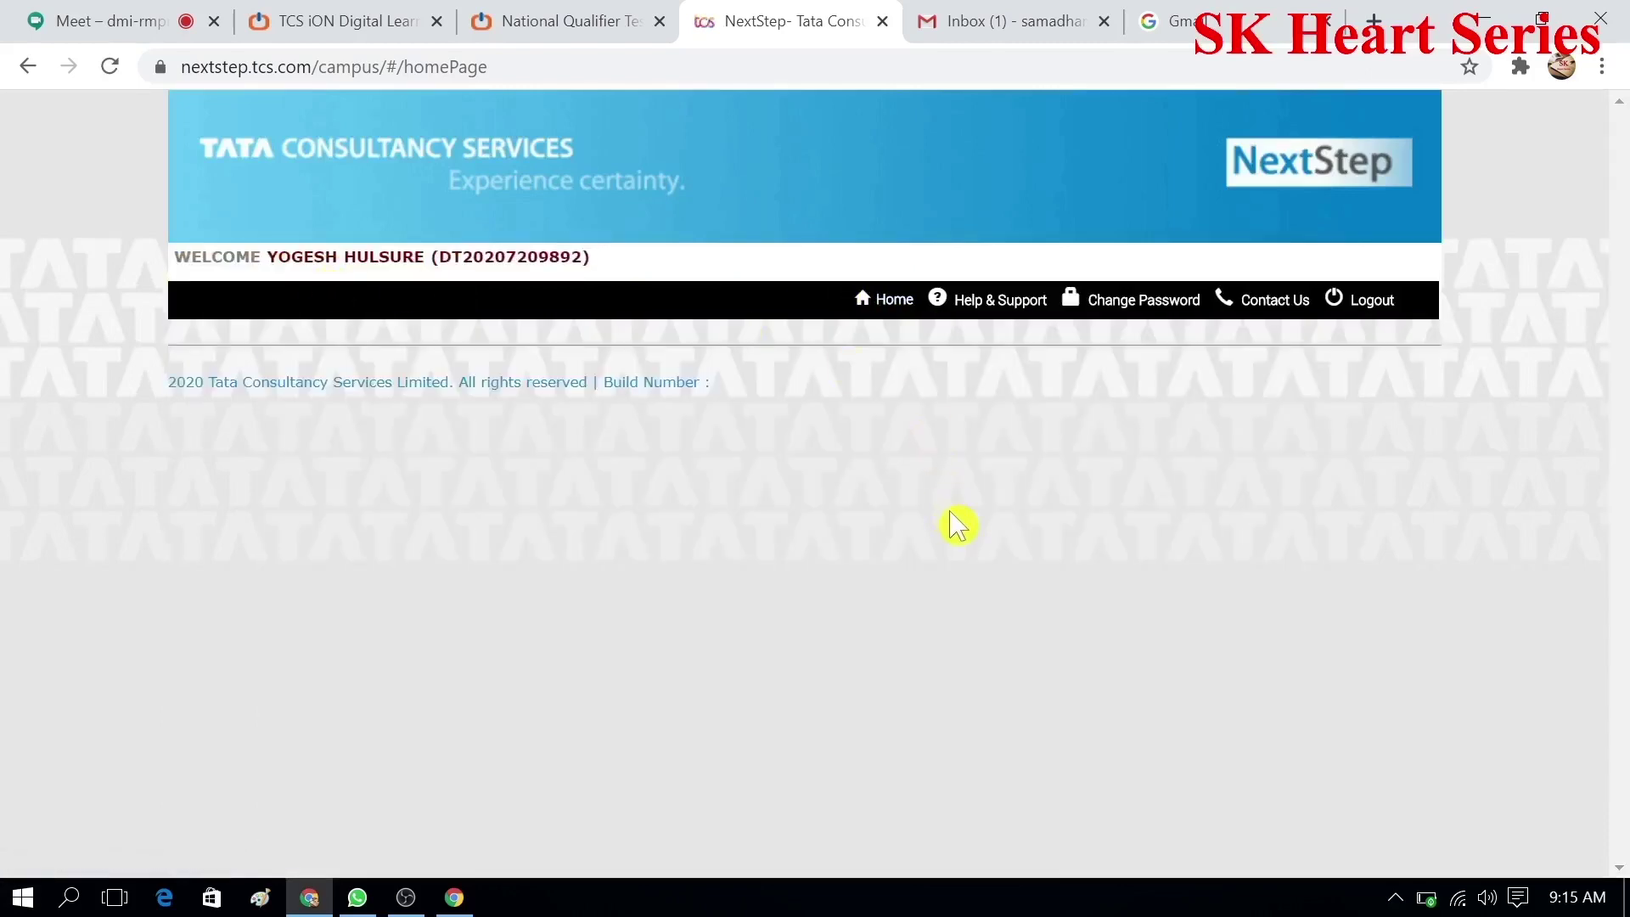
scroll(956, 521, "down", 2)
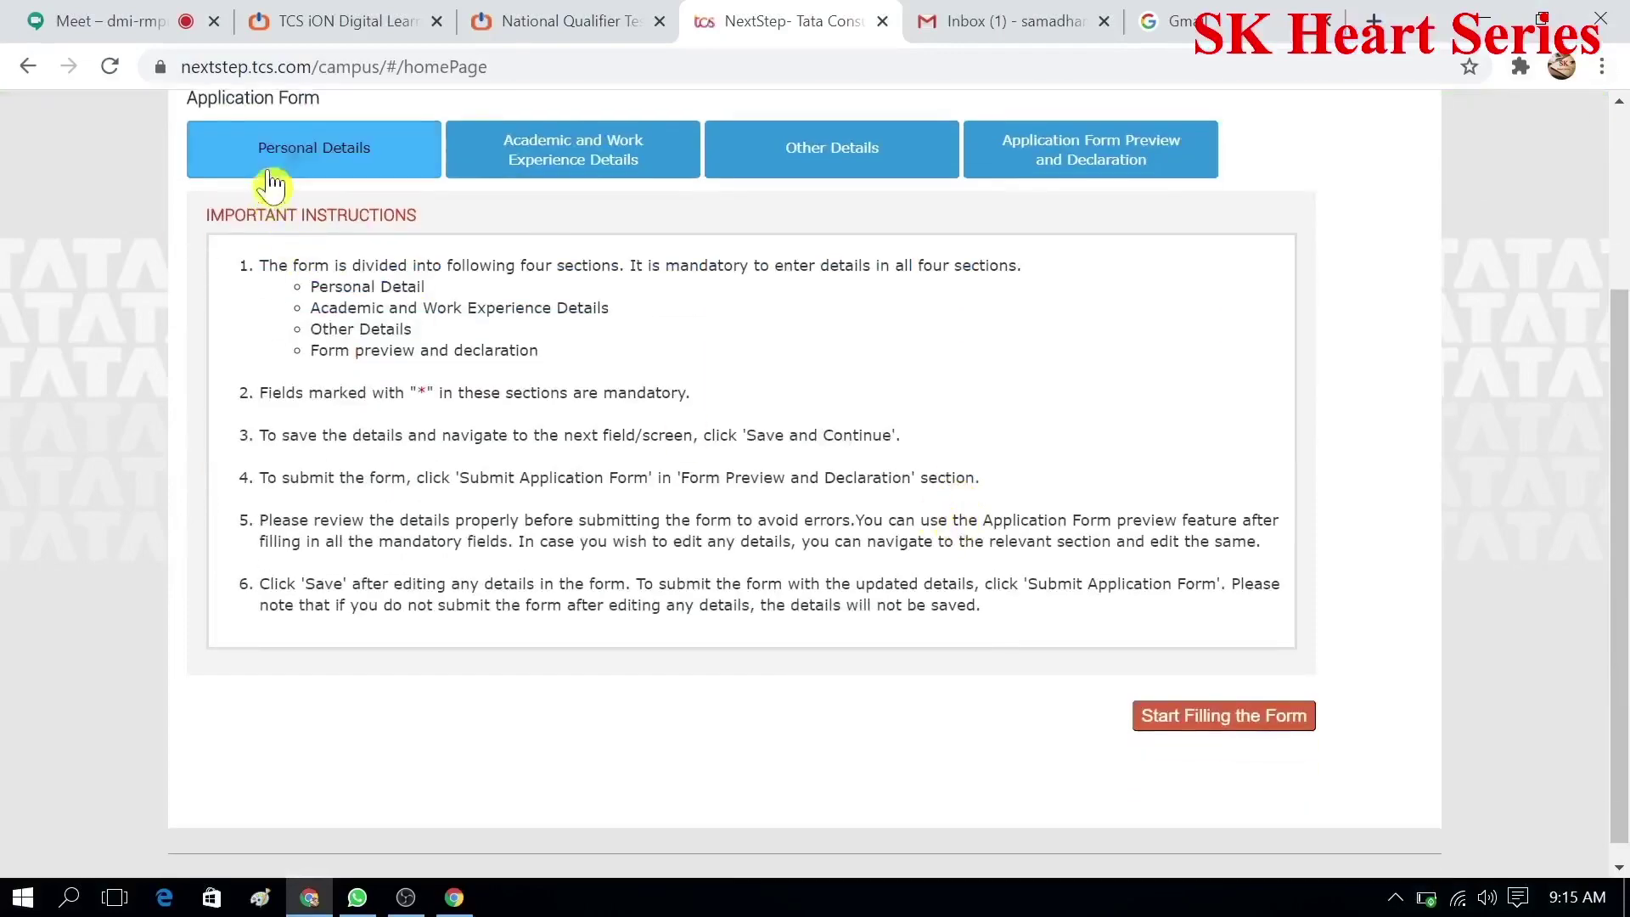
left_click(299, 169)
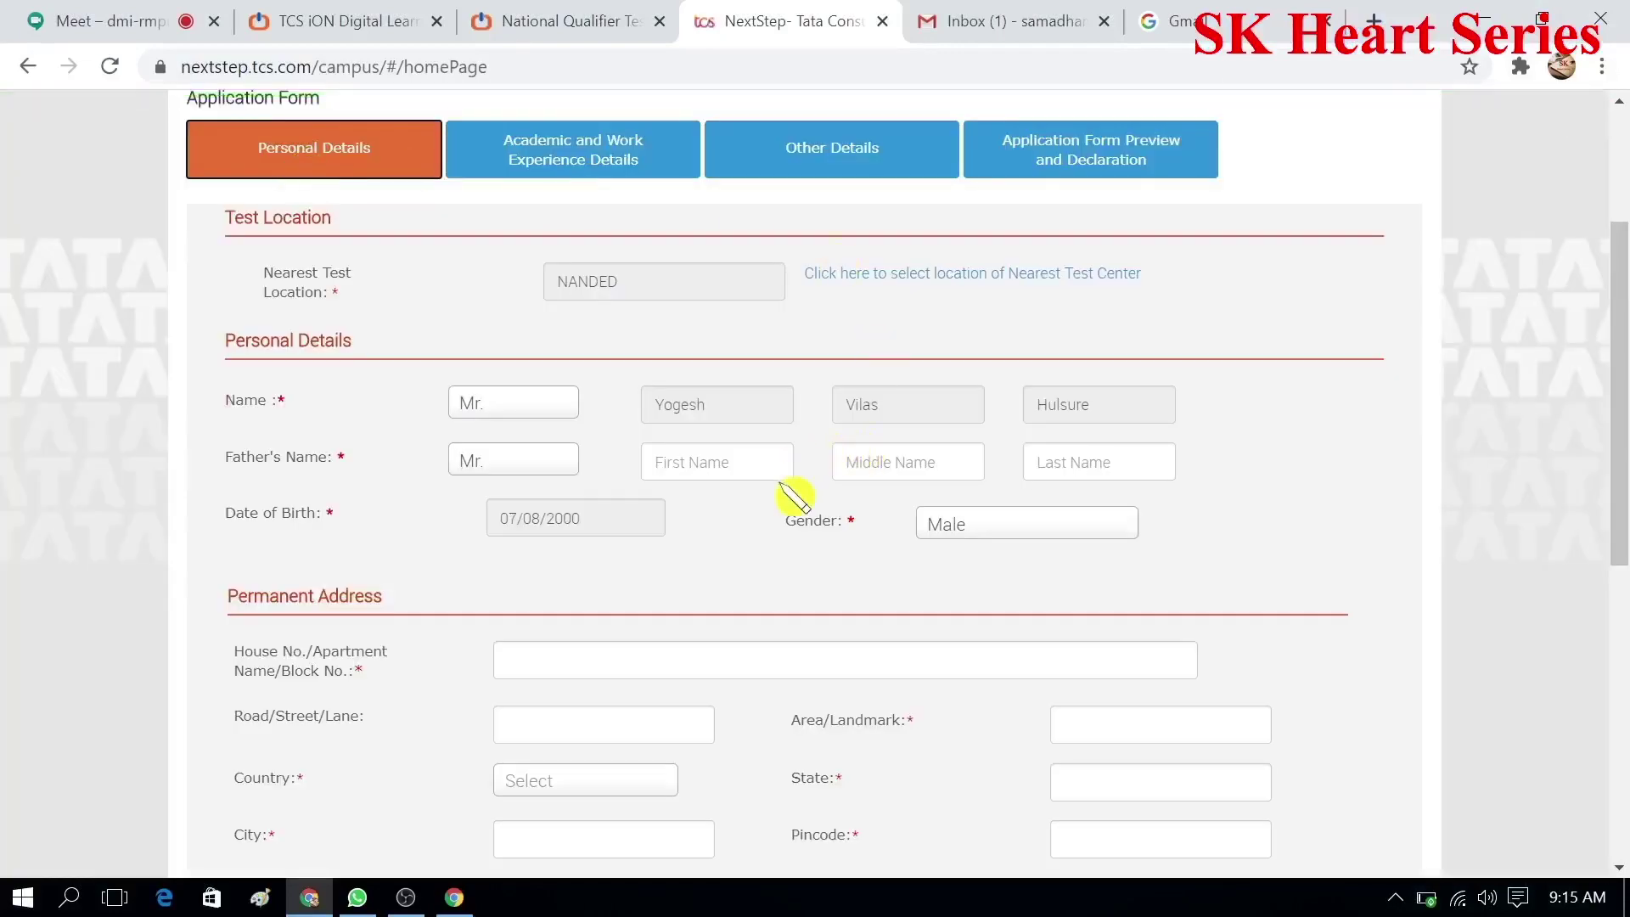
Step: Review the prefilled personal details and the empty address and contact sections
scroll(800, 477, "down", 8)
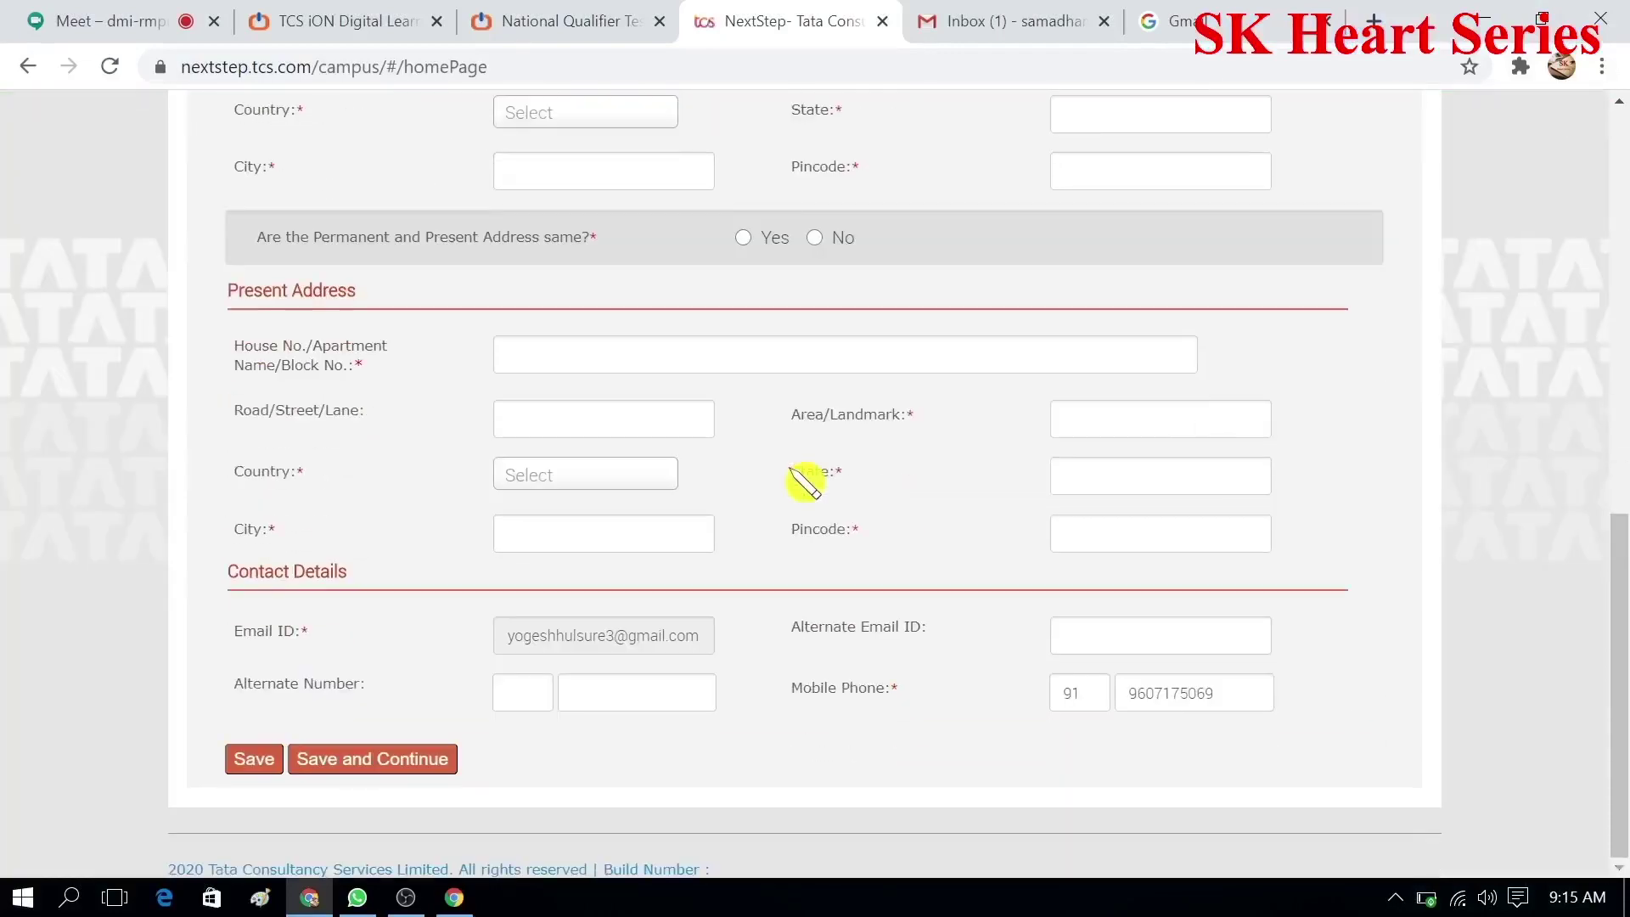
scroll(798, 482, "up", 6)
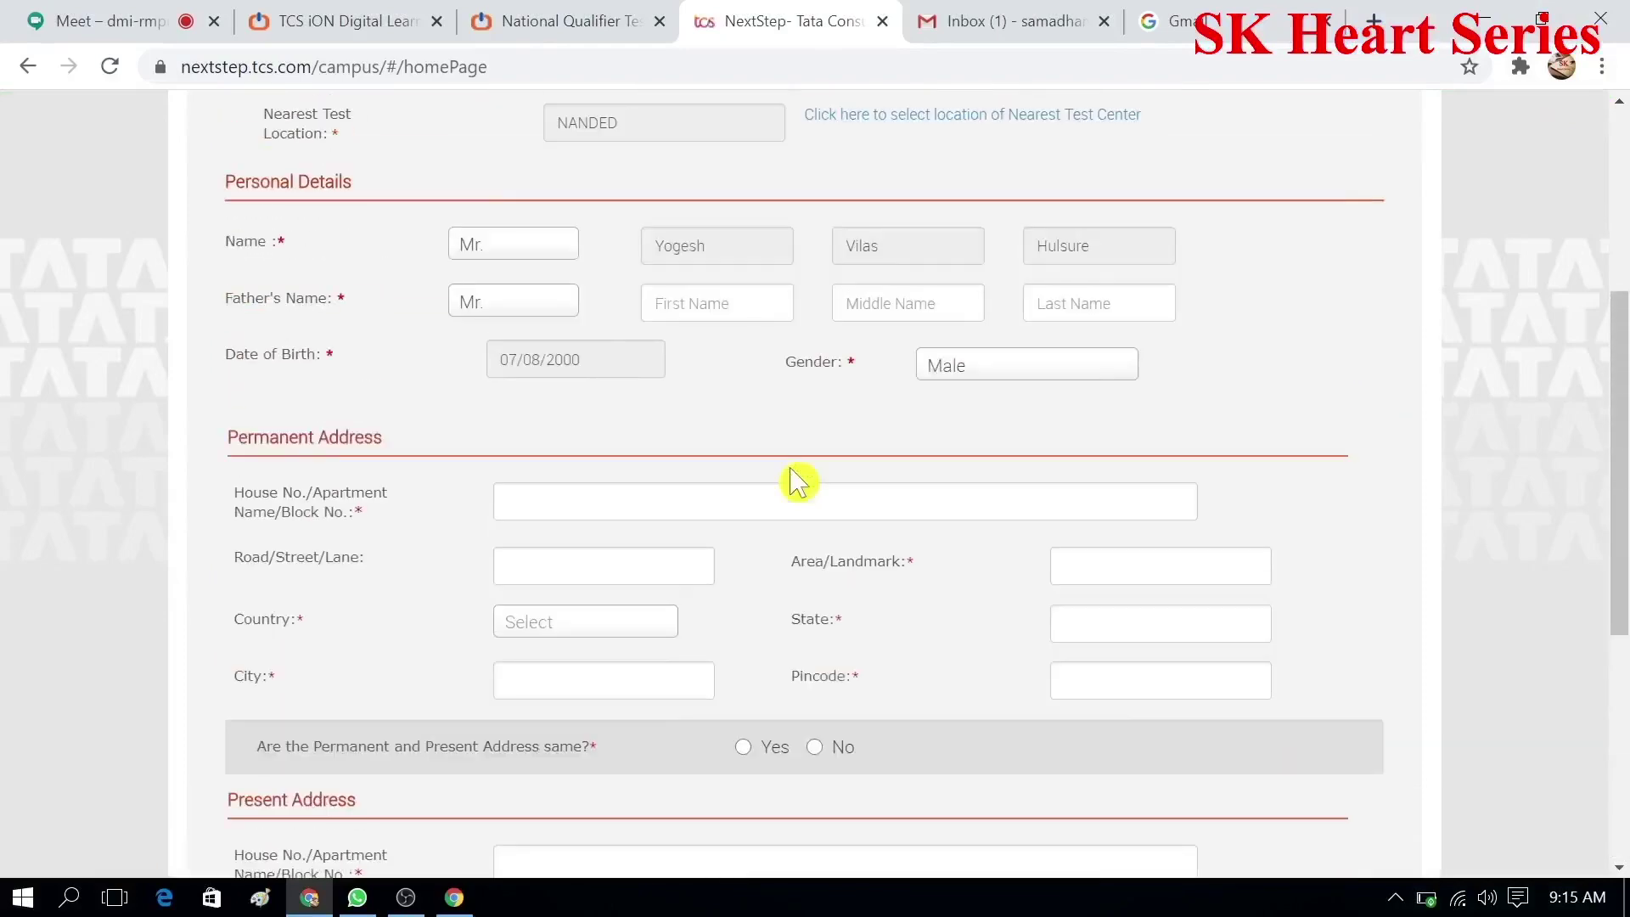
scroll(798, 482, "up", 3)
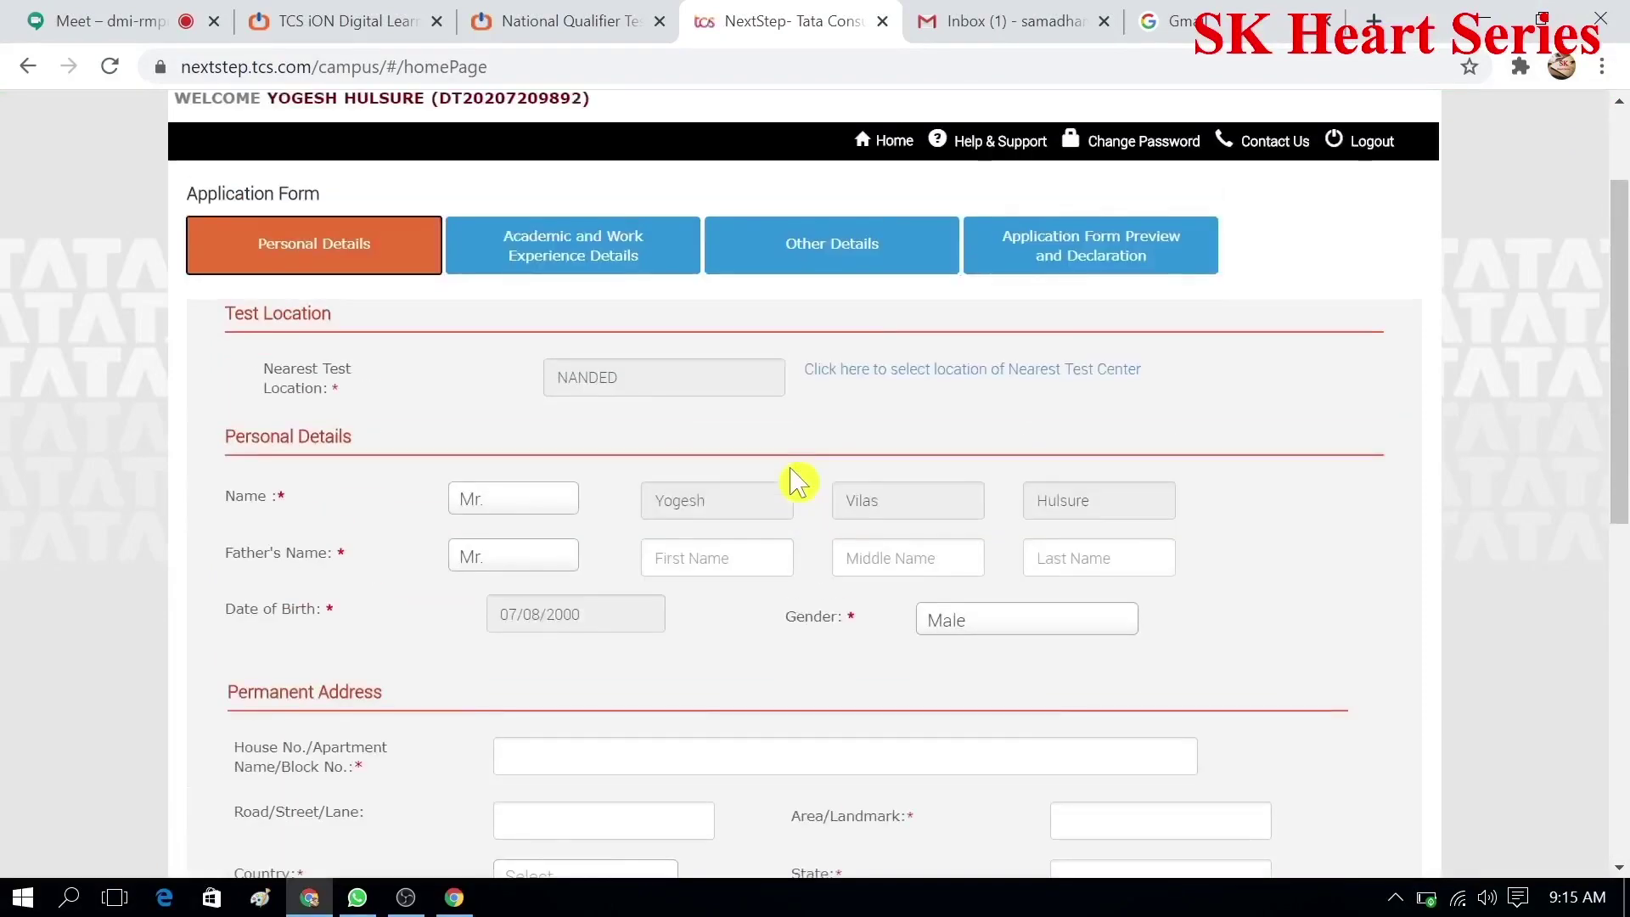
scroll(799, 482, "down", 9)
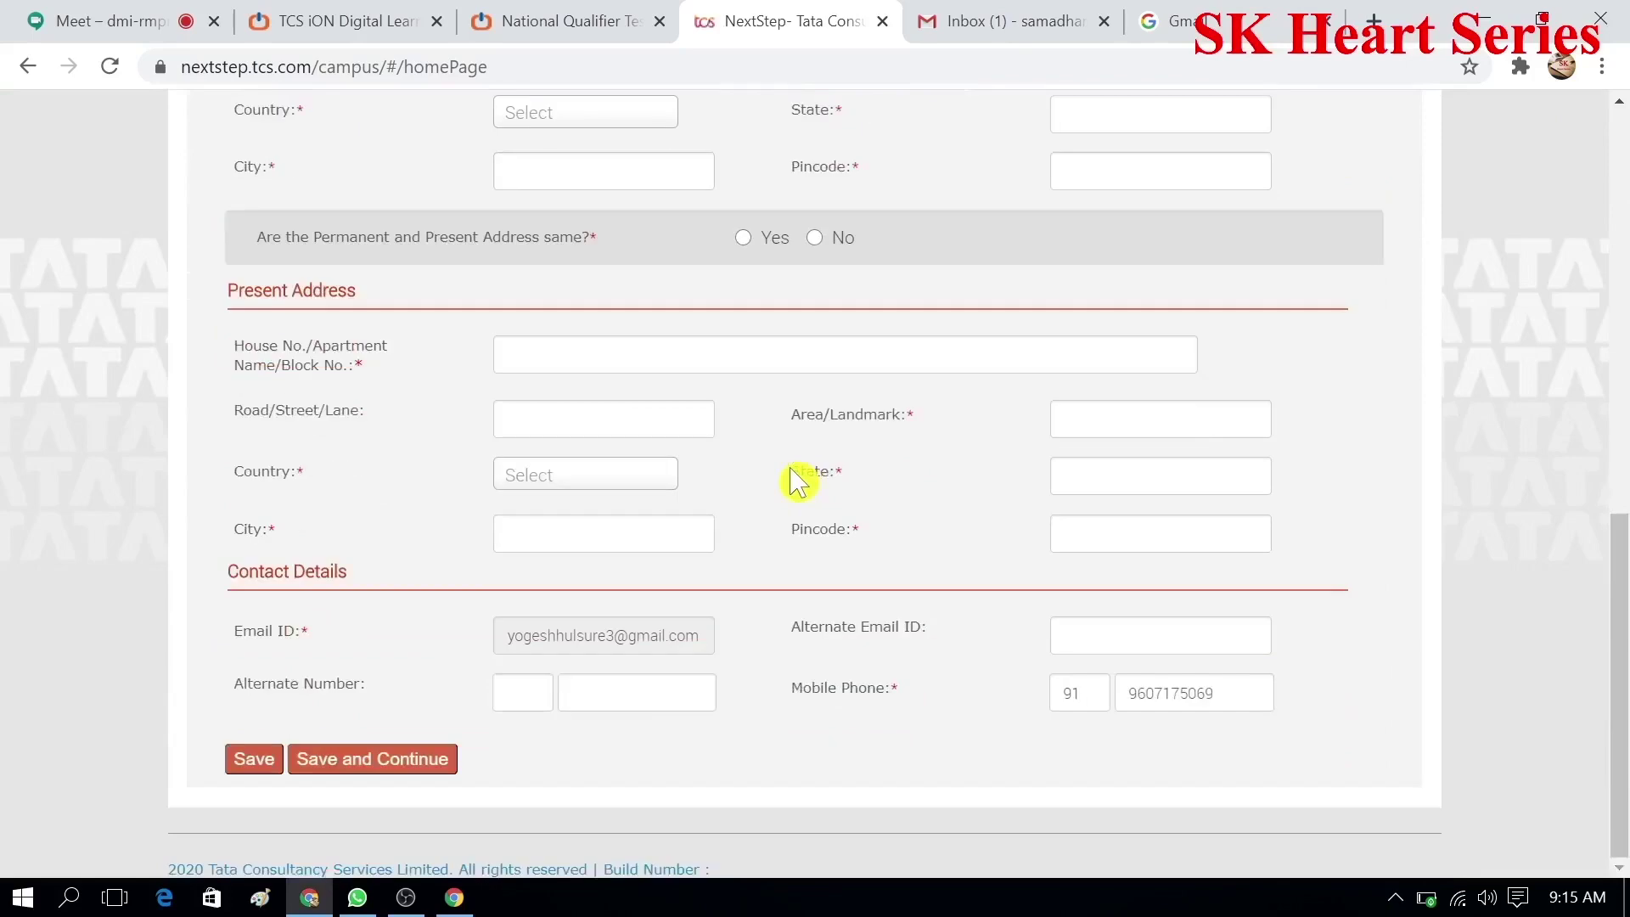
scroll(798, 481, "up", 6)
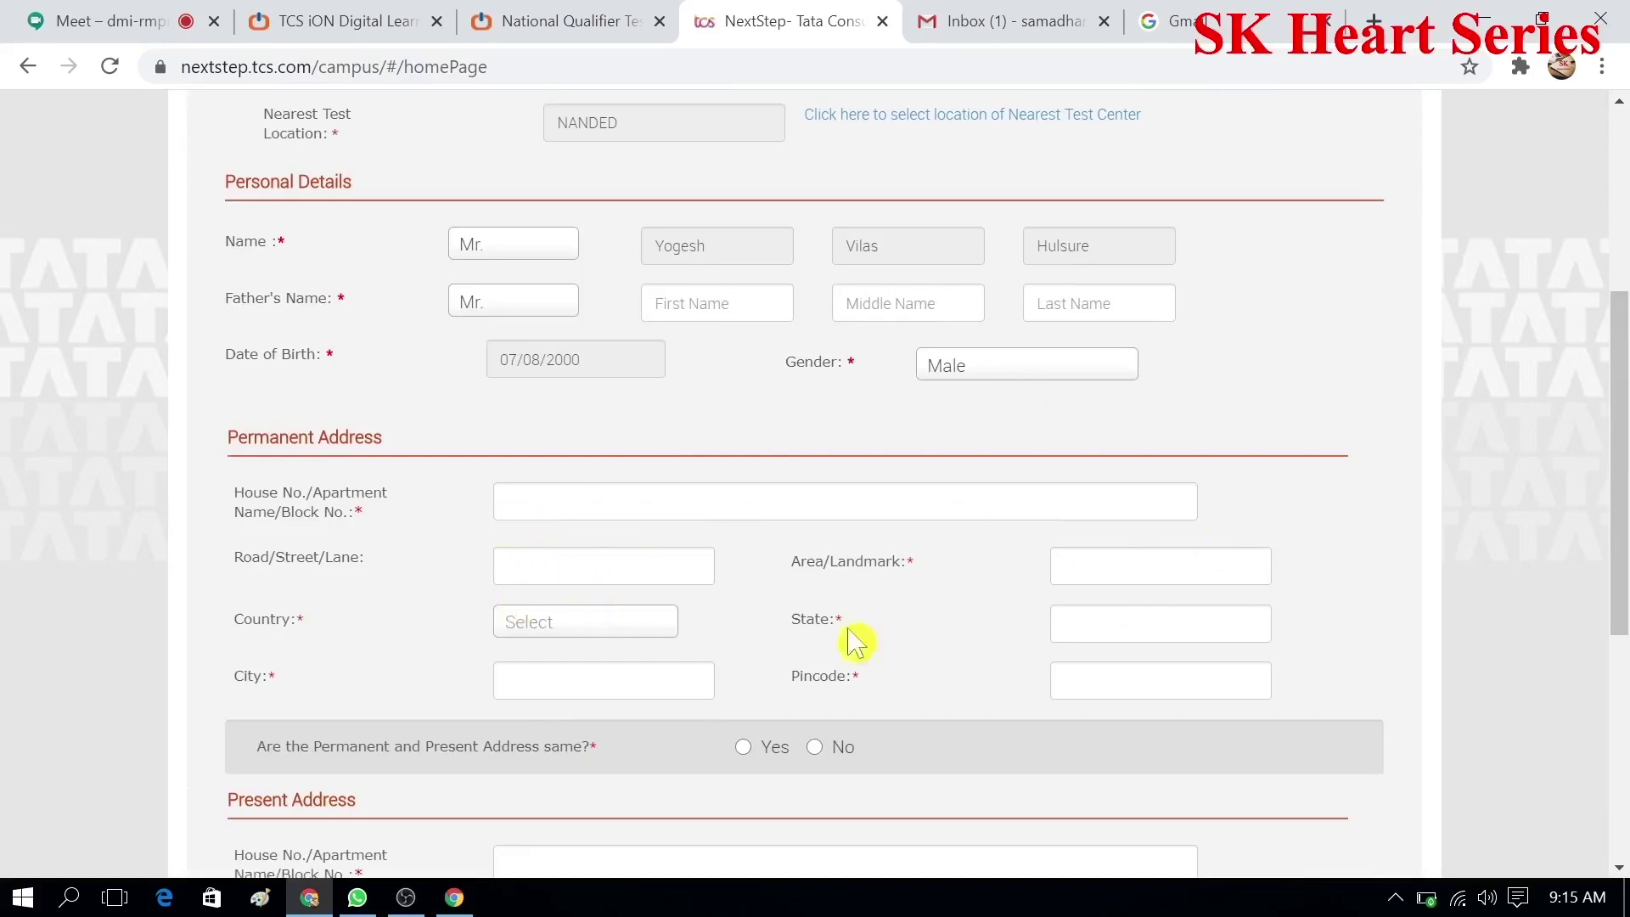
scroll(1150, 692, "down", 3)
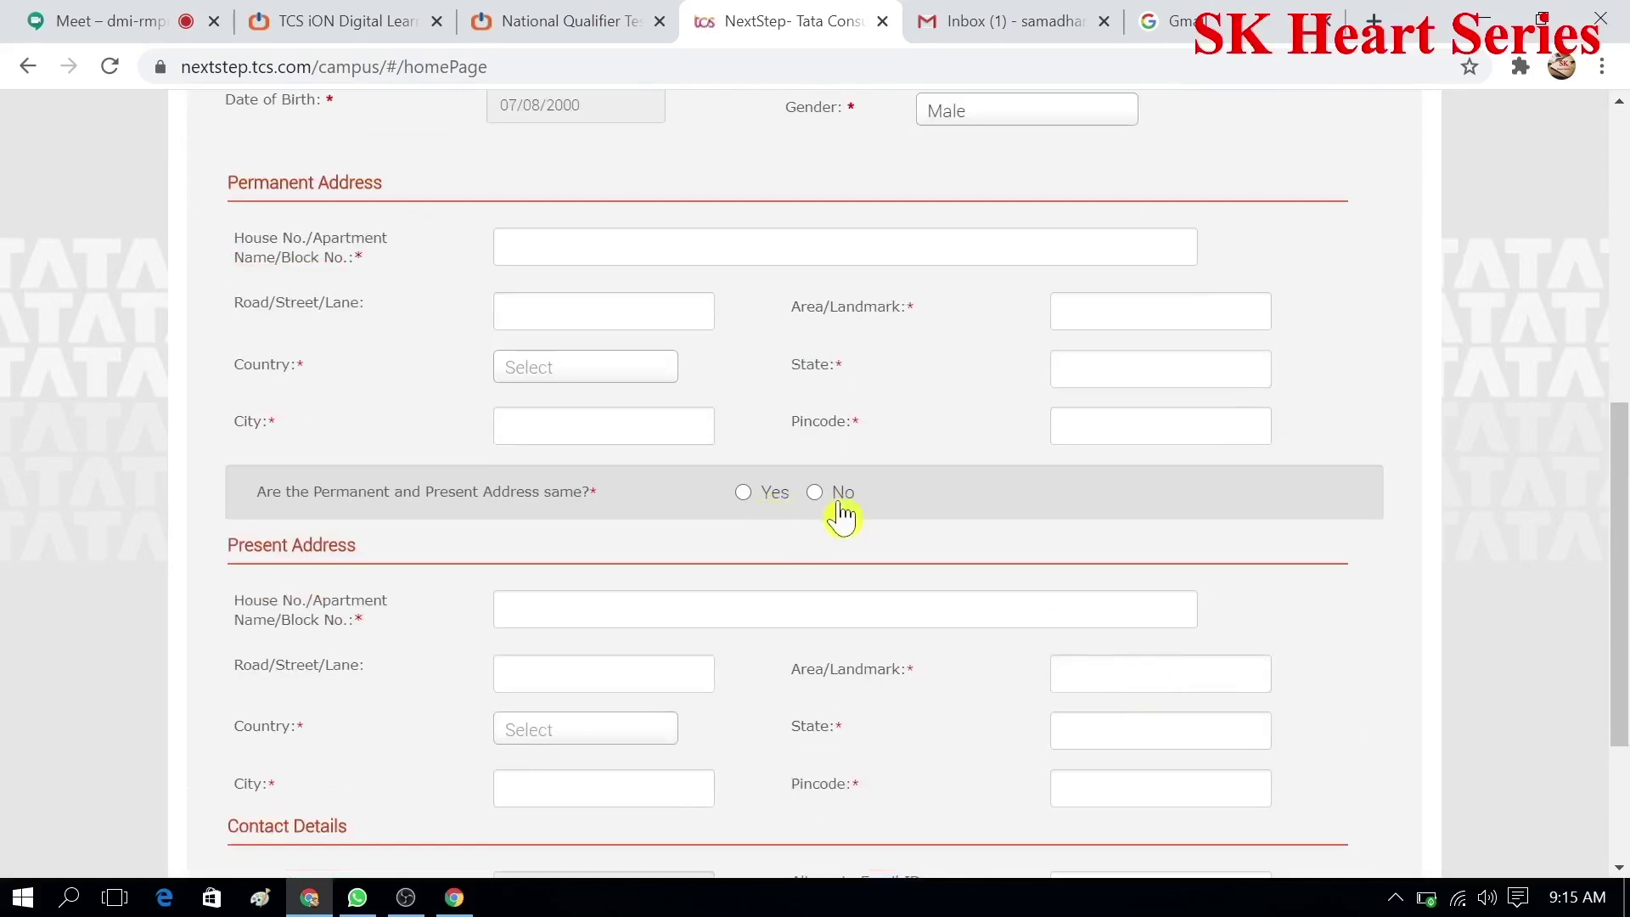
scroll(849, 525, "down", 3)
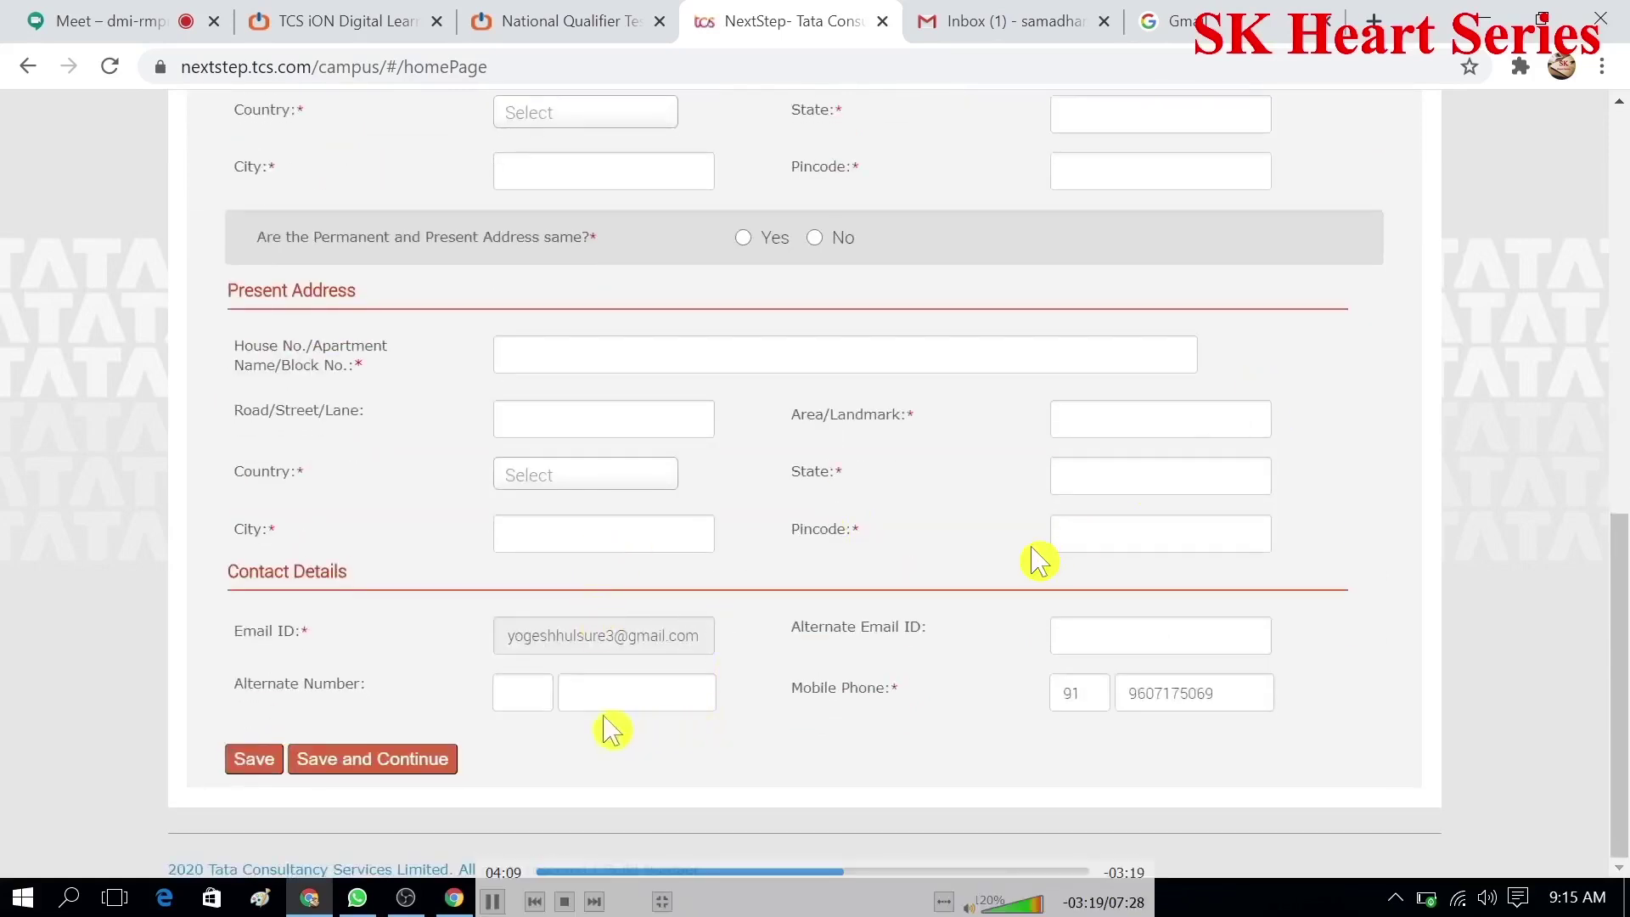